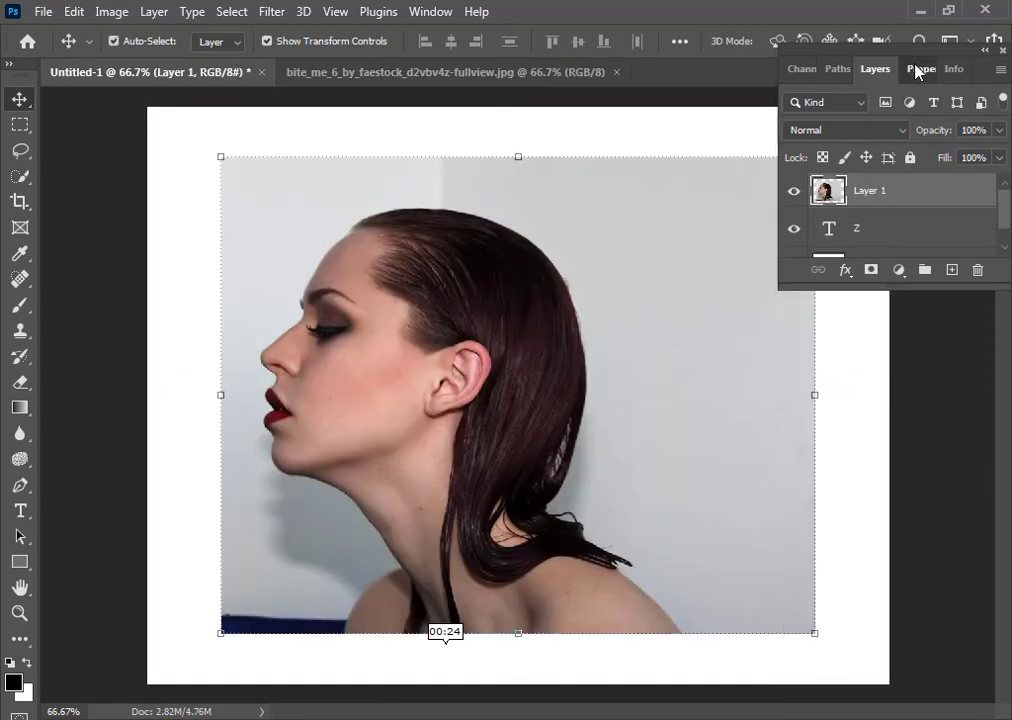
Step: Flip the portrait layer horizontally, scale it down to about 53%, and place it over the letter Z
{"action": "left_click", "coordinate": [918, 69]}
{"action": "left_click", "coordinate": [937, 212]}
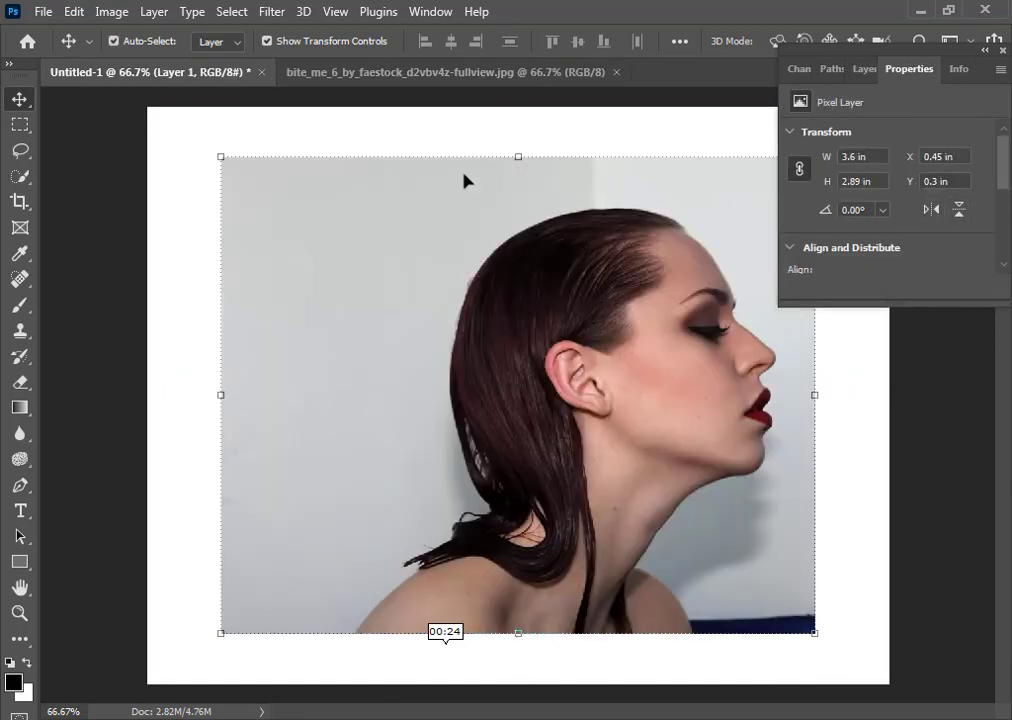
{"action": "left_click_drag", "start_coordinate": [218, 156], "coordinate": [500, 380]}
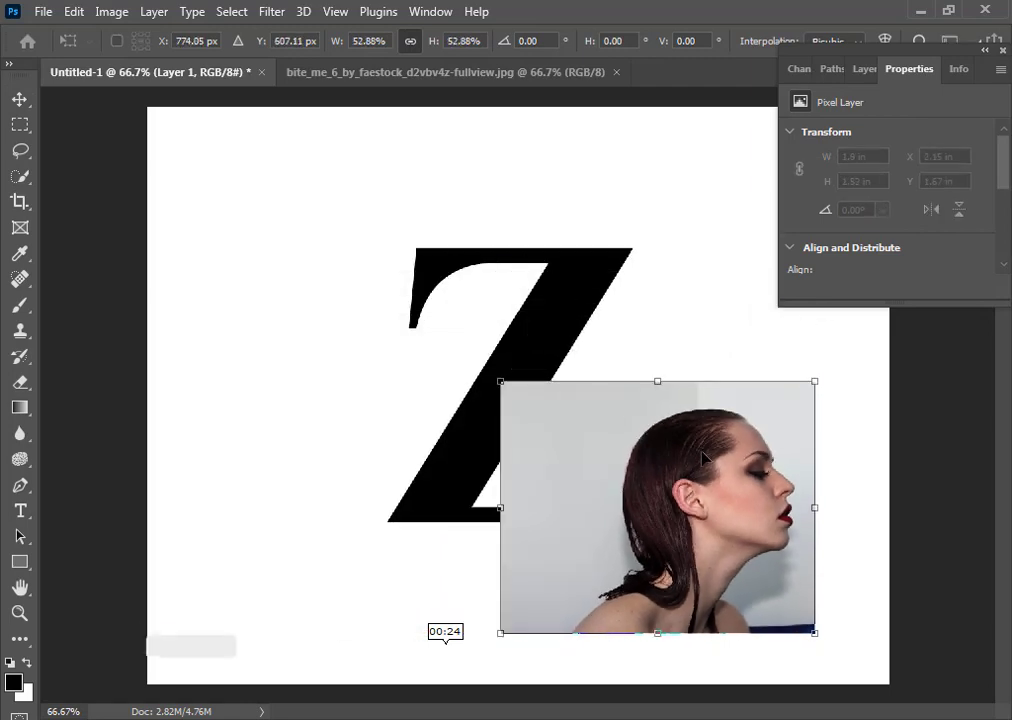
{"action": "mouse_move", "coordinate": [702, 457]}
{"action": "left_mouse_down"}
{"action": "mouse_move", "coordinate": [590, 388]}
{"action": "mouse_move", "coordinate": [564, 359]}
{"action": "mouse_move", "coordinate": [544, 398]}
{"action": "mouse_move", "coordinate": [540, 348]}
{"action": "mouse_move", "coordinate": [463, 474]}
{"action": "mouse_move", "coordinate": [542, 481]}
{"action": "mouse_move", "coordinate": [488, 511]}
{"action": "mouse_move", "coordinate": [618, 507]}
{"action": "mouse_move", "coordinate": [596, 476]}
{"action": "mouse_move", "coordinate": [644, 436]}
{"action": "mouse_move", "coordinate": [646, 407]}
{"action": "mouse_move", "coordinate": [648, 470]}
{"action": "left_mouse_up"}
Step: Select the woman with the Quick Selection tool and add a layer mask to Layer 1 that hides the photo background
{"action": "left_click", "coordinate": [20, 176]}
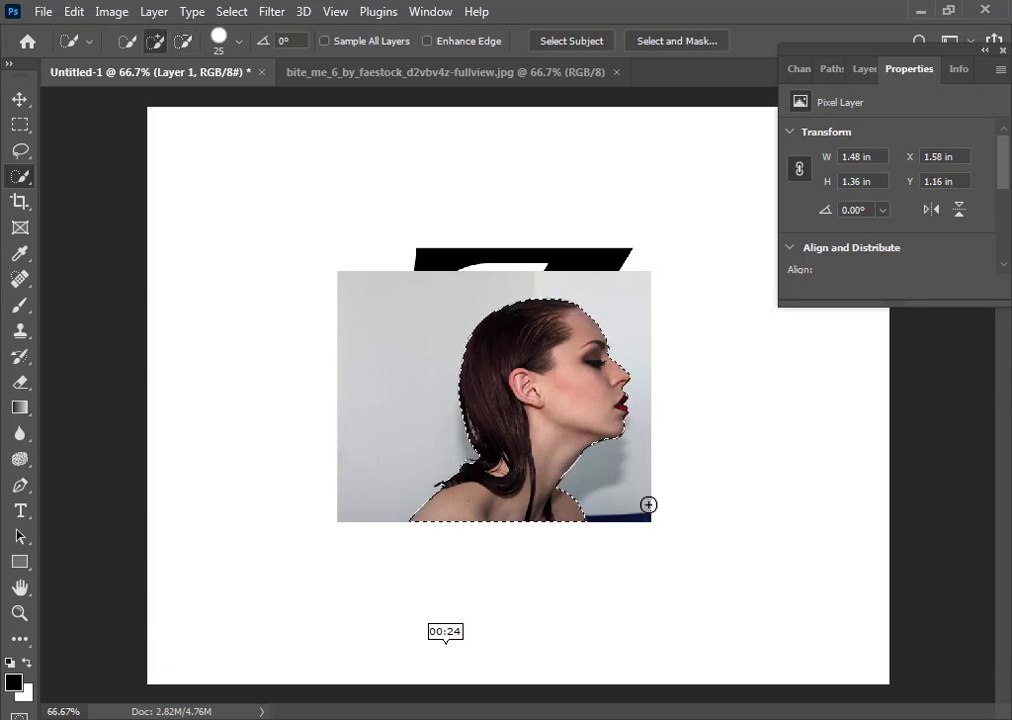
{"action": "left_click", "coordinate": [864, 69]}
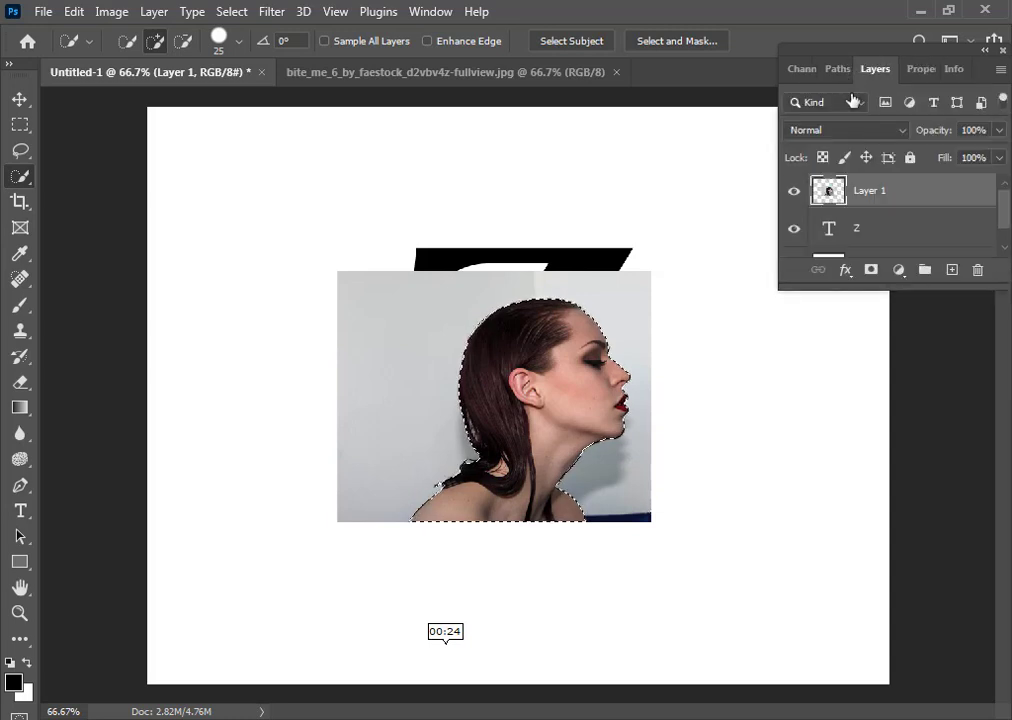
{"action": "left_click", "coordinate": [872, 270]}
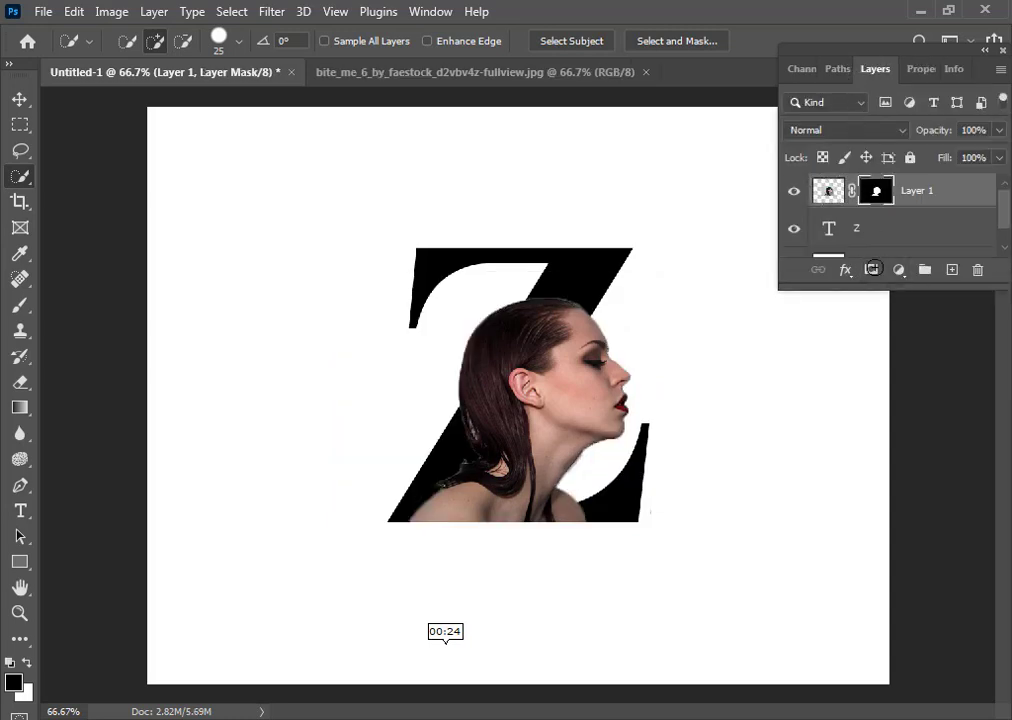
Step: Enlarge the masked portrait to about 119% and align its base with the bottom edge of the Z
{"action": "left_click", "coordinate": [19, 99]}
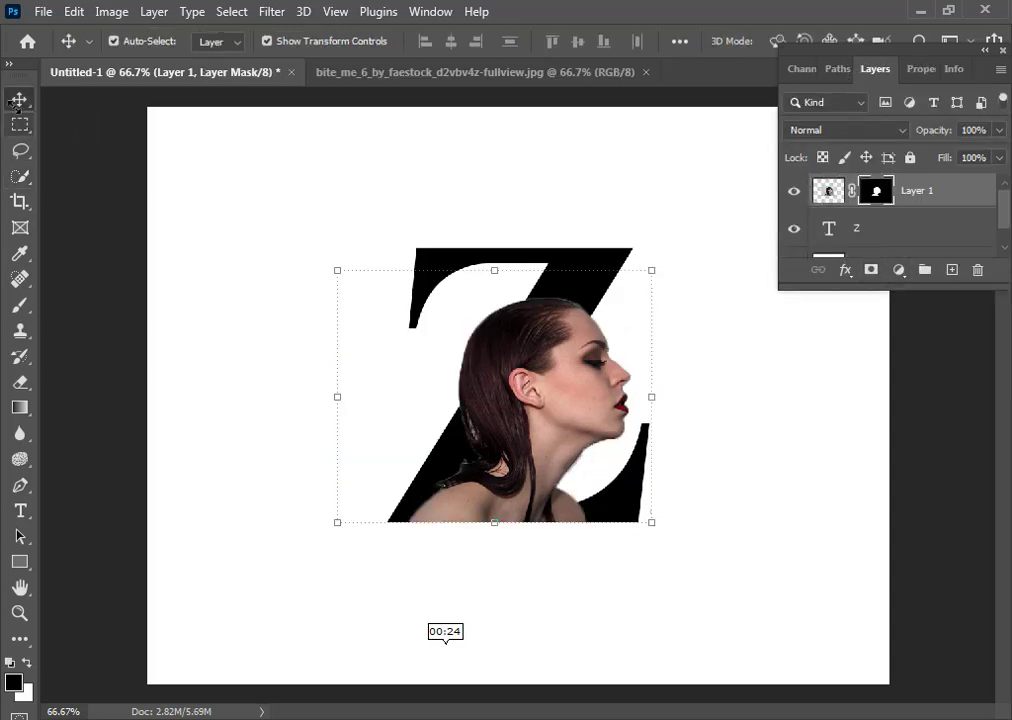
{"action": "left_click_drag", "start_coordinate": [338, 270], "coordinate": [278, 223]}
{"action": "mouse_move", "coordinate": [441, 377]}
{"action": "left_mouse_down"}
{"action": "mouse_move", "coordinate": [461, 378]}
{"action": "mouse_move", "coordinate": [452, 380]}
{"action": "left_mouse_up"}
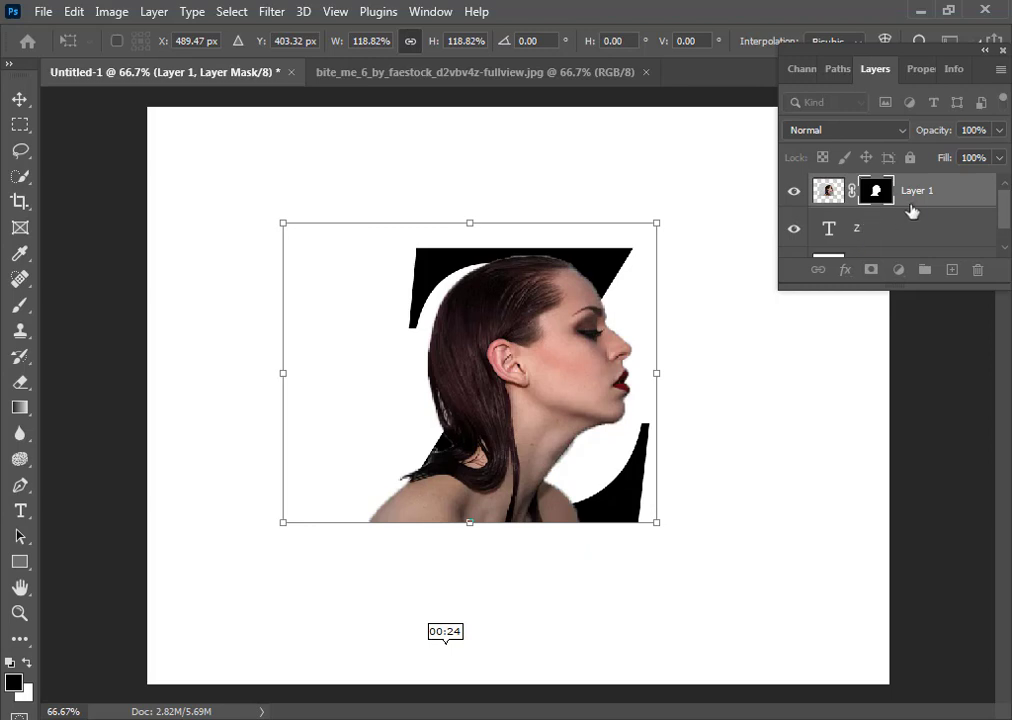
{"action": "key", "text": "Return"}
Step: Load the Z outline as an inverted selection and erase the hair and shoulder on Layer 1 beyond the letter's left side
{"action": "left_click", "coordinate": [877, 204]}
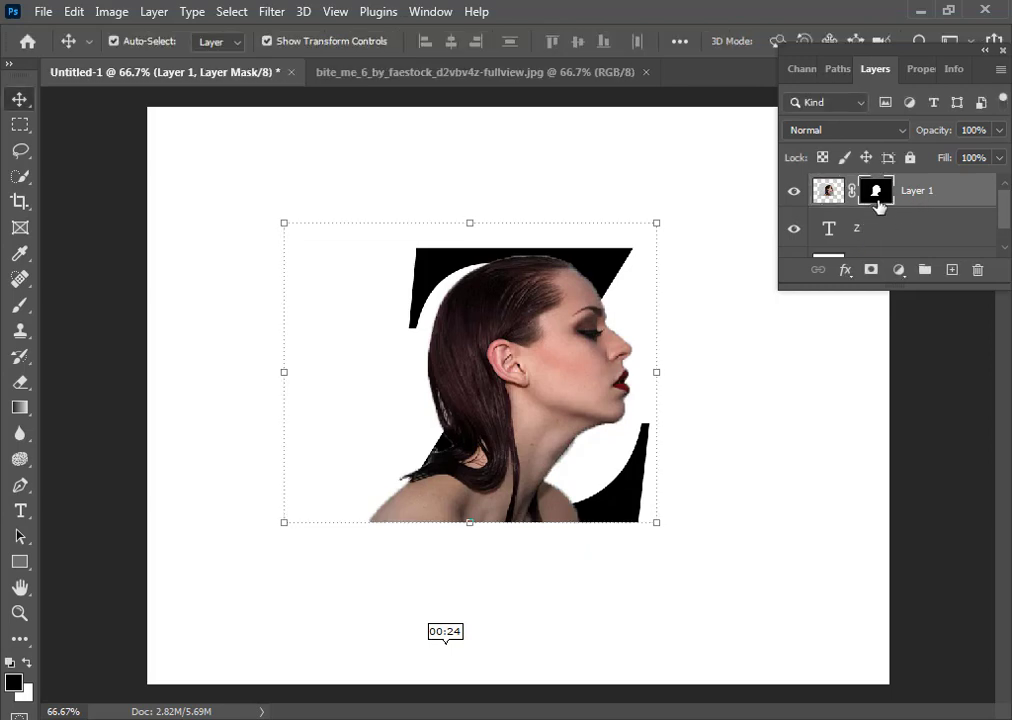
{"action": "left_click", "coordinate": [838, 196]}
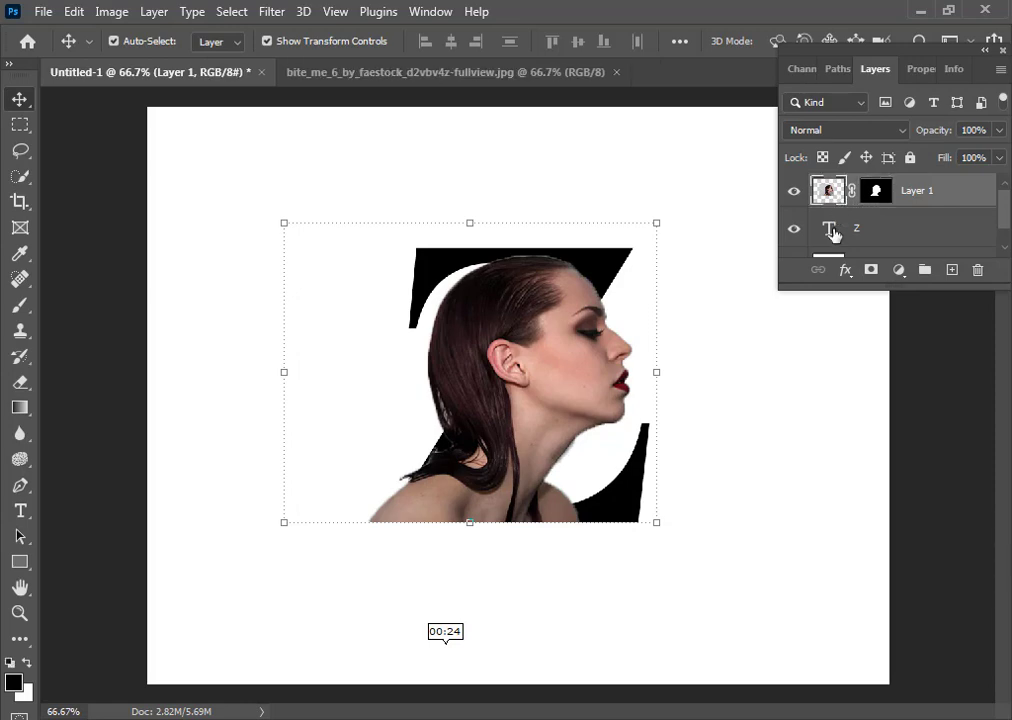
{"action": "left_click", "coordinate": [831, 231], "text": "ctrl"}
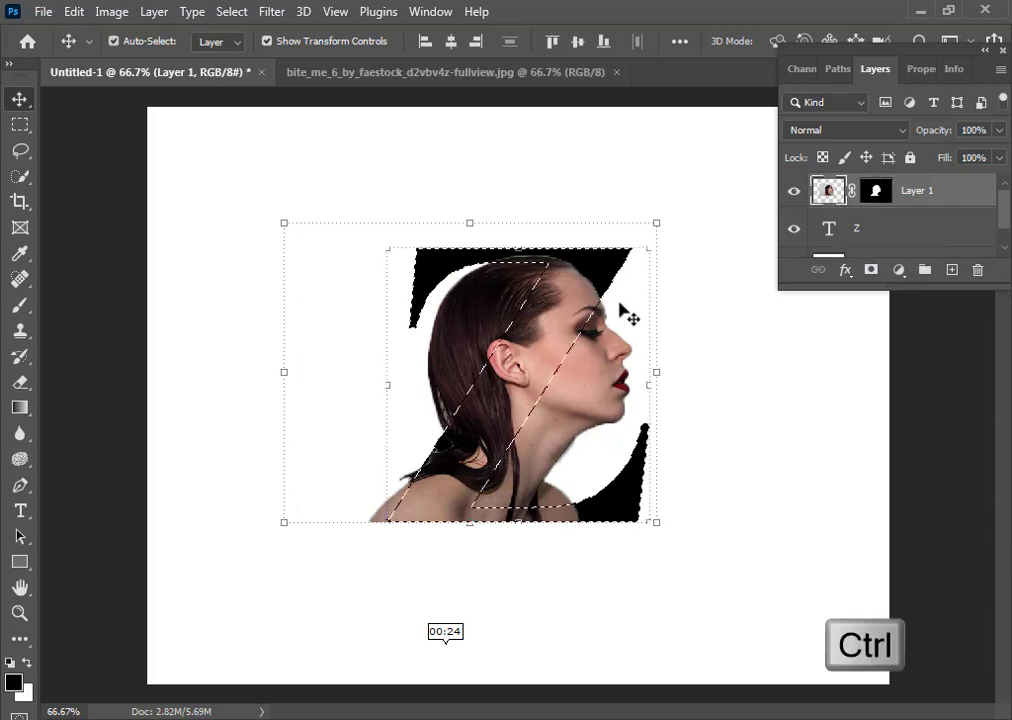
{"action": "key", "text": "ctrl+shift+i"}
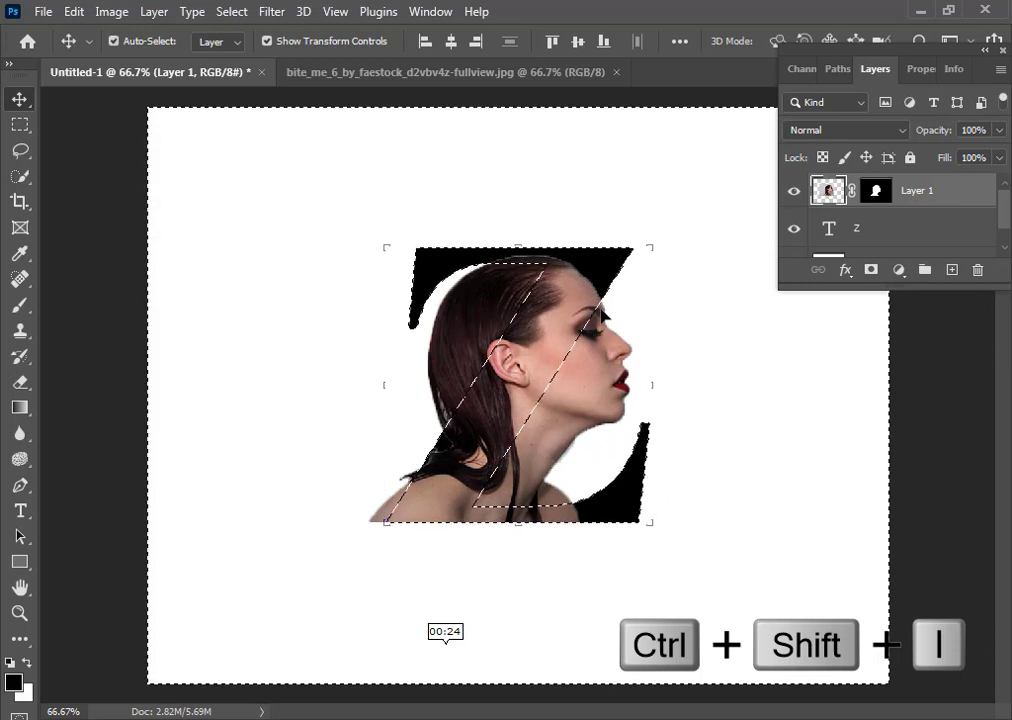
{"action": "left_click", "coordinate": [20, 382]}
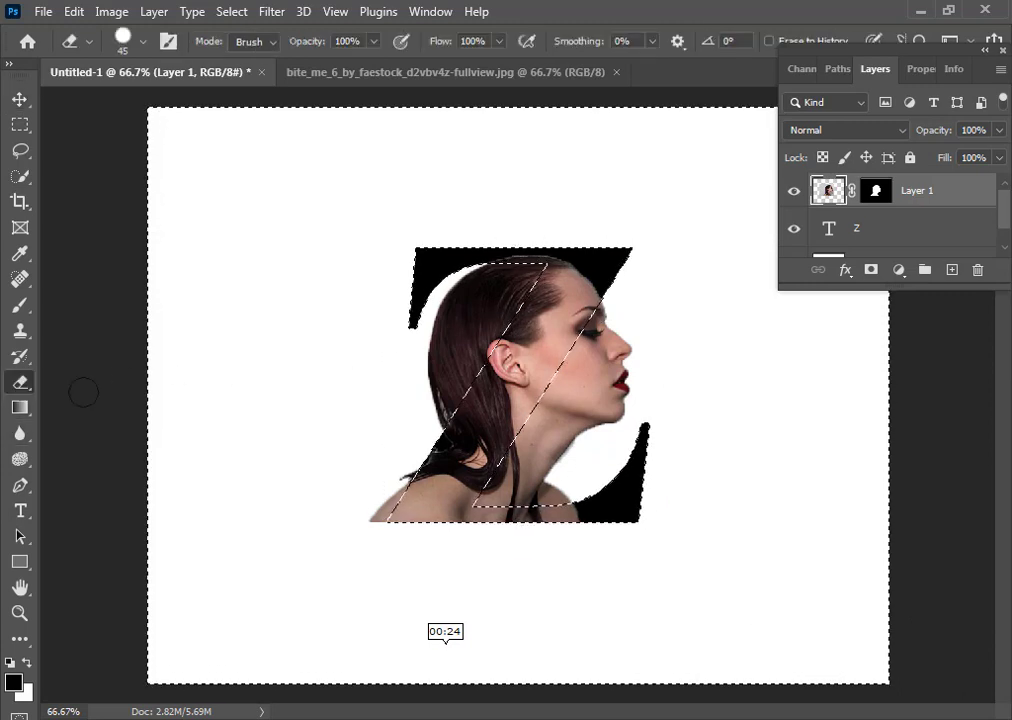
{"action": "mouse_move", "coordinate": [438, 410]}
{"action": "left_mouse_down"}
{"action": "mouse_move", "coordinate": [487, 350]}
{"action": "mouse_move", "coordinate": [495, 313]}
{"action": "mouse_move", "coordinate": [540, 270]}
{"action": "mouse_move", "coordinate": [435, 429]}
{"action": "mouse_move", "coordinate": [438, 359]}
{"action": "mouse_move", "coordinate": [520, 248]}
{"action": "mouse_move", "coordinate": [425, 321]}
{"action": "left_mouse_up"}
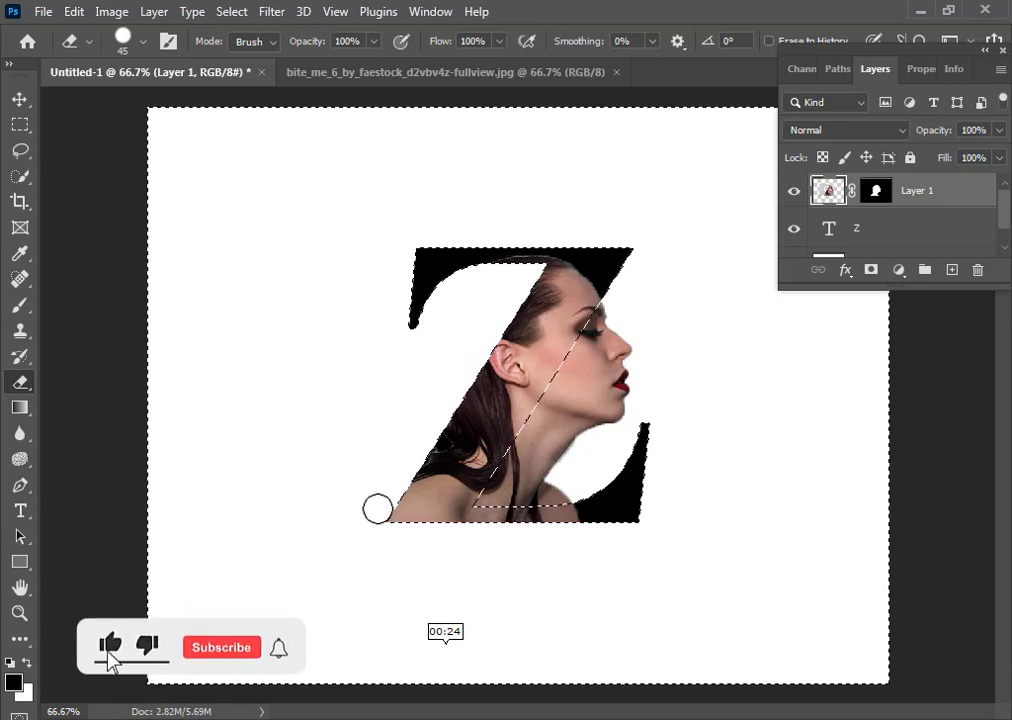
Step: Add a stroke in light grey d9d9d9 to the Z text layer
{"action": "left_click", "coordinate": [892, 228]}
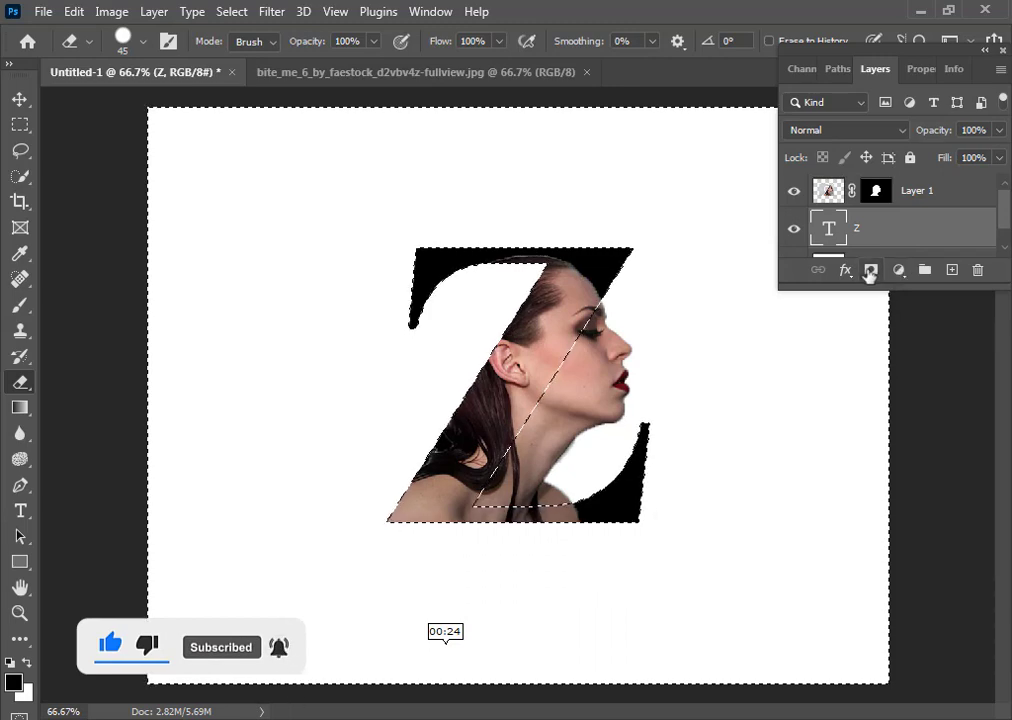
{"action": "left_click", "coordinate": [846, 270]}
{"action": "left_click", "coordinate": [870, 293]}
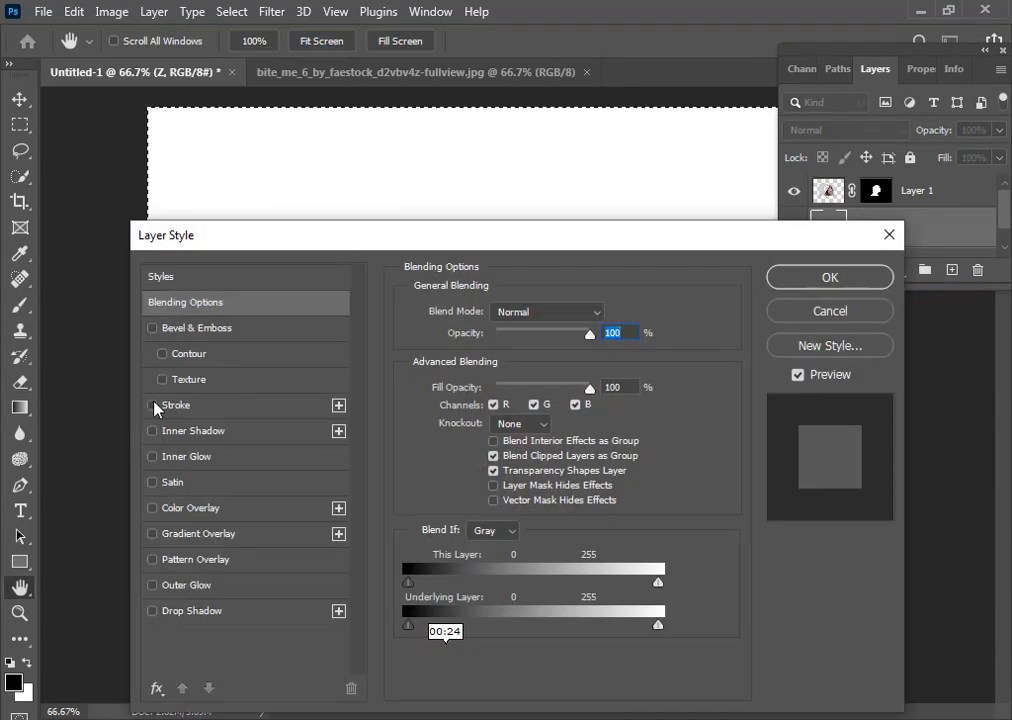
{"action": "left_click", "coordinate": [153, 405]}
{"action": "mouse_move", "coordinate": [443, 244]}
{"action": "left_mouse_down"}
{"action": "mouse_move", "coordinate": [441, 395]}
{"action": "mouse_move", "coordinate": [429, 305]}
{"action": "left_mouse_up"}
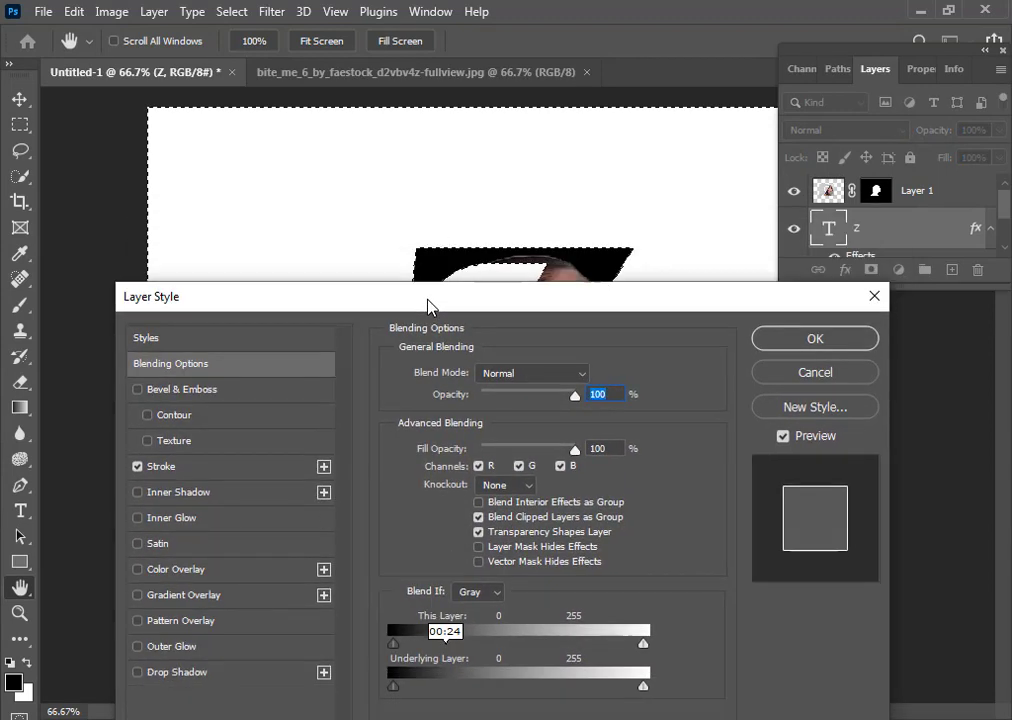
{"action": "left_click", "coordinate": [157, 468]}
{"action": "left_click", "coordinate": [436, 517]}
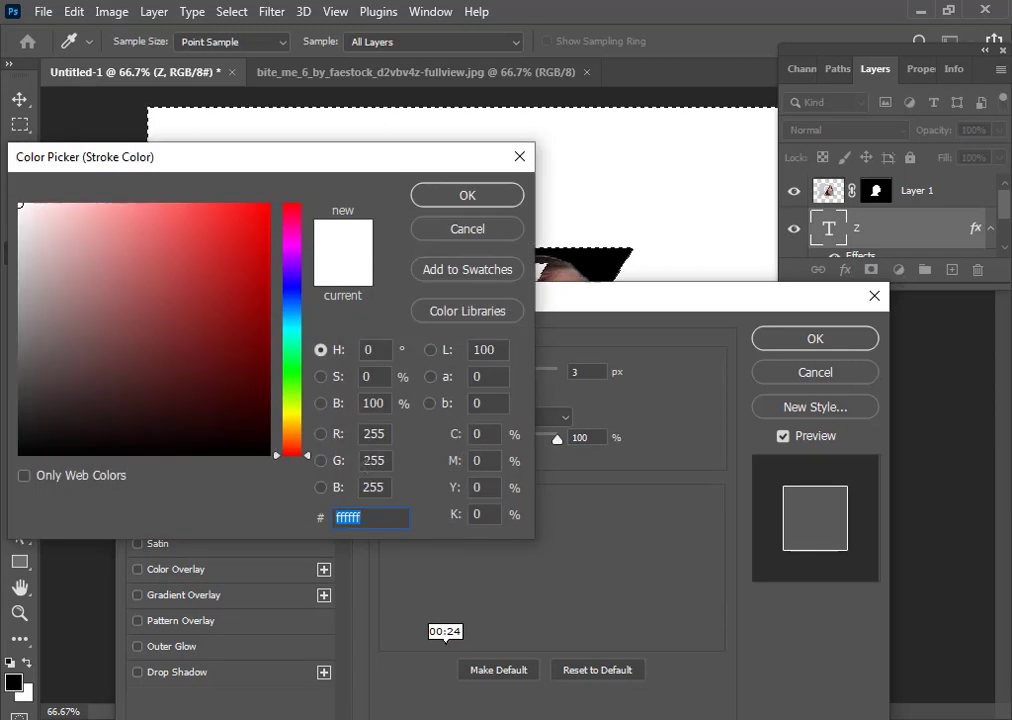
{"action": "left_click_drag", "start_coordinate": [23, 210], "coordinate": [17, 242]}
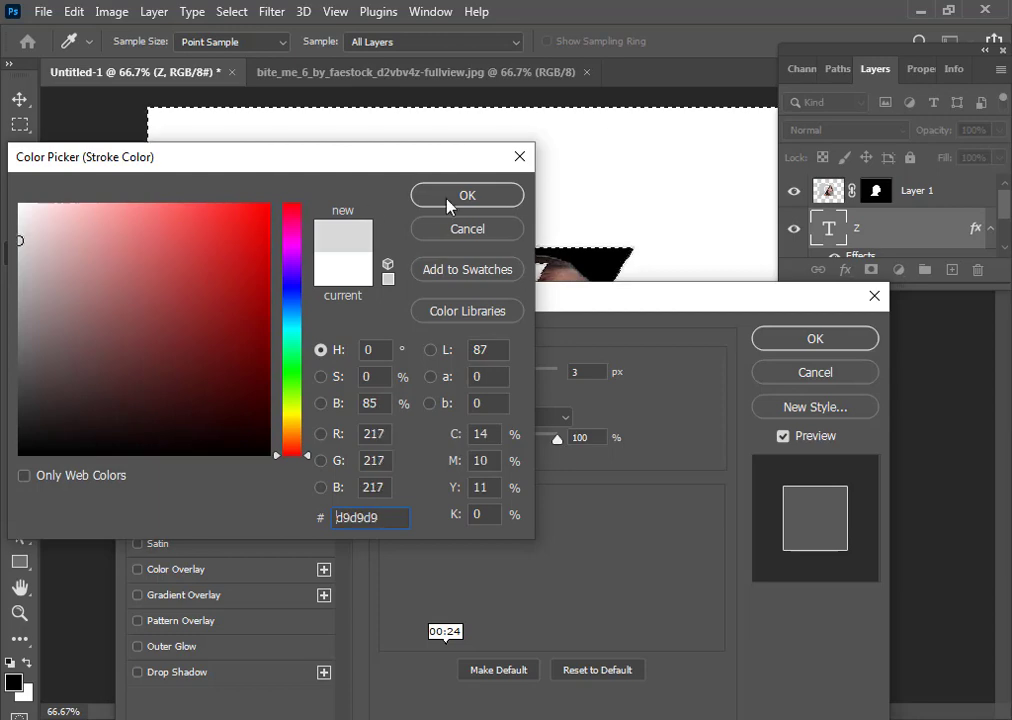
{"action": "left_click", "coordinate": [447, 200]}
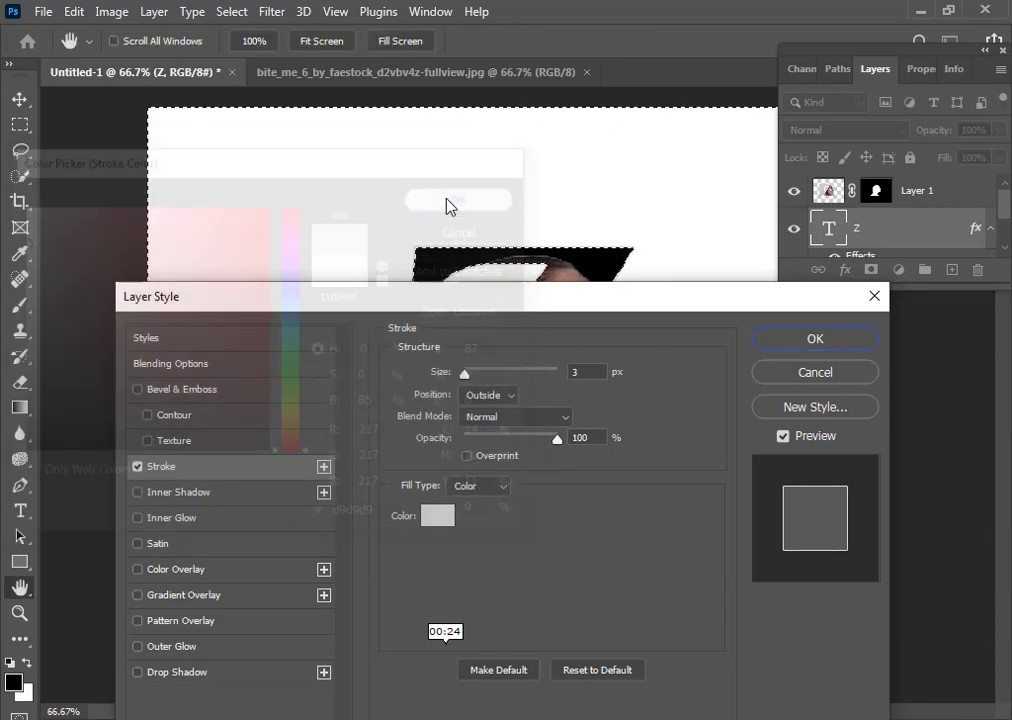
Step: Add a drop shadow to the Z text layer, apply the layer style, and clear the selection
{"action": "left_click", "coordinate": [138, 673]}
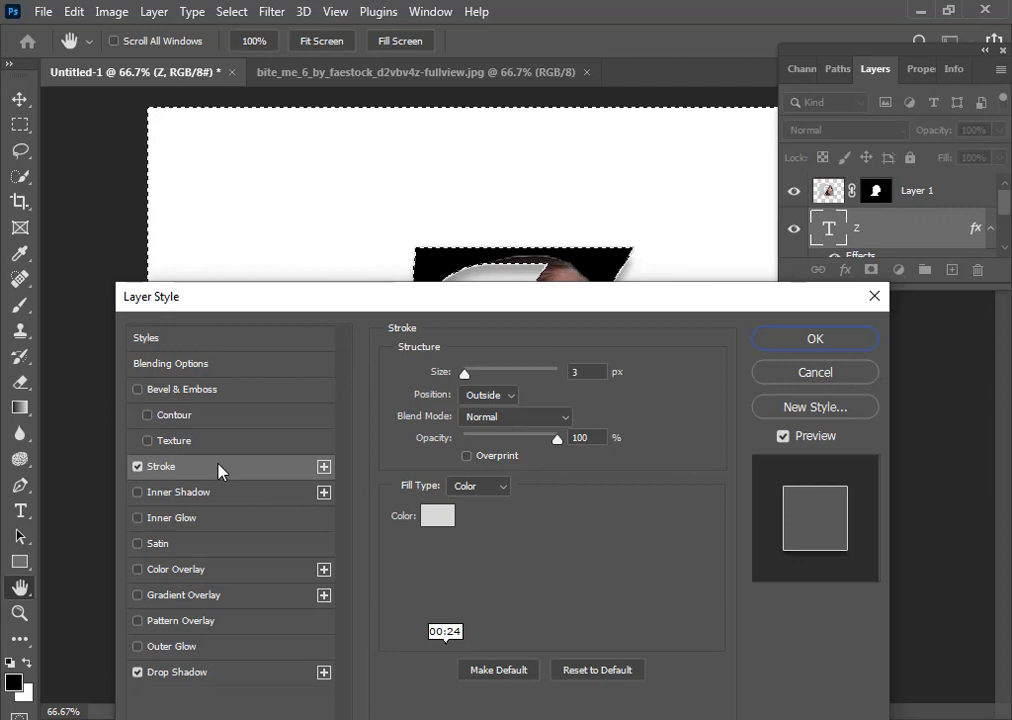
{"action": "left_click", "coordinate": [766, 340]}
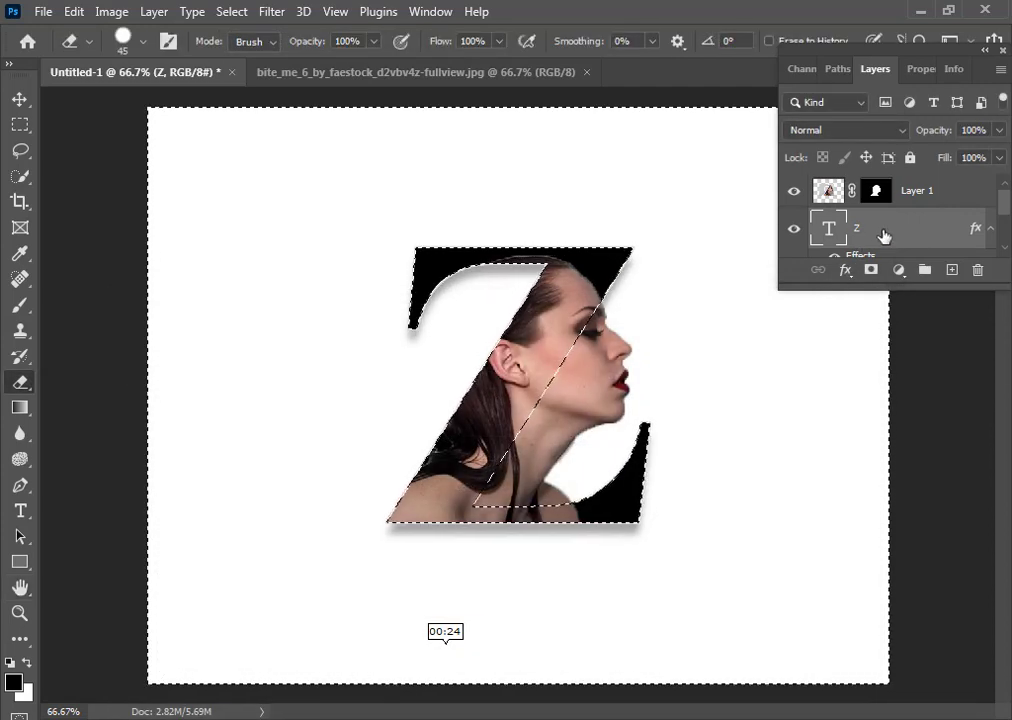
{"action": "key", "text": "ctrl+d"}
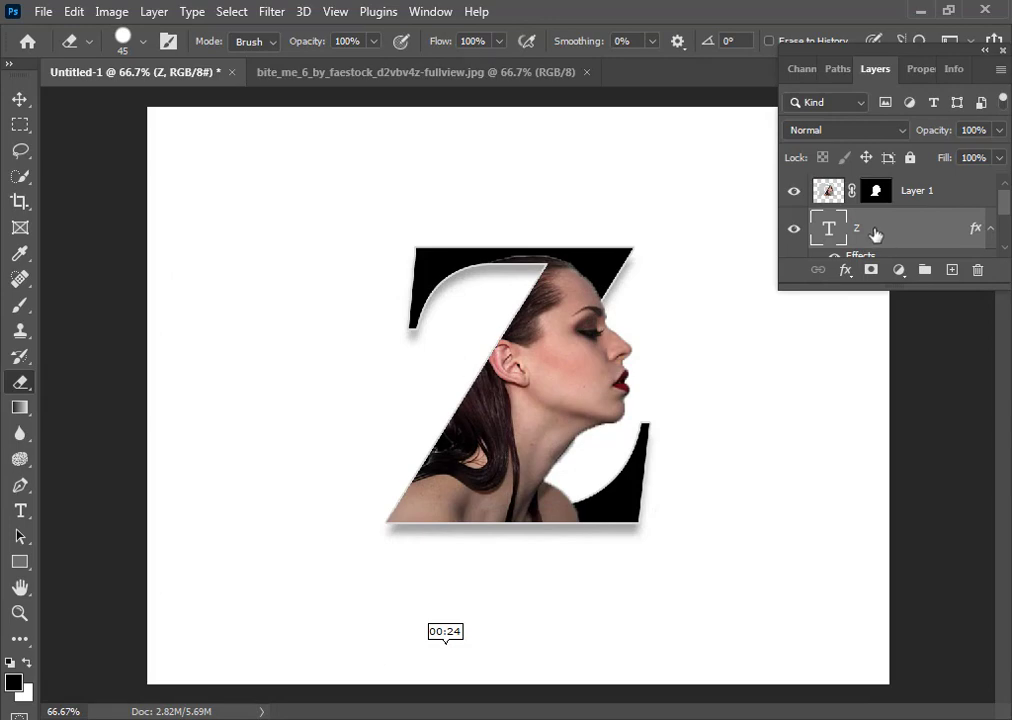
Step: Add a light grey Color Overlay at 100% opacity to the Z text layer
{"action": "right_click", "coordinate": [866, 232]}
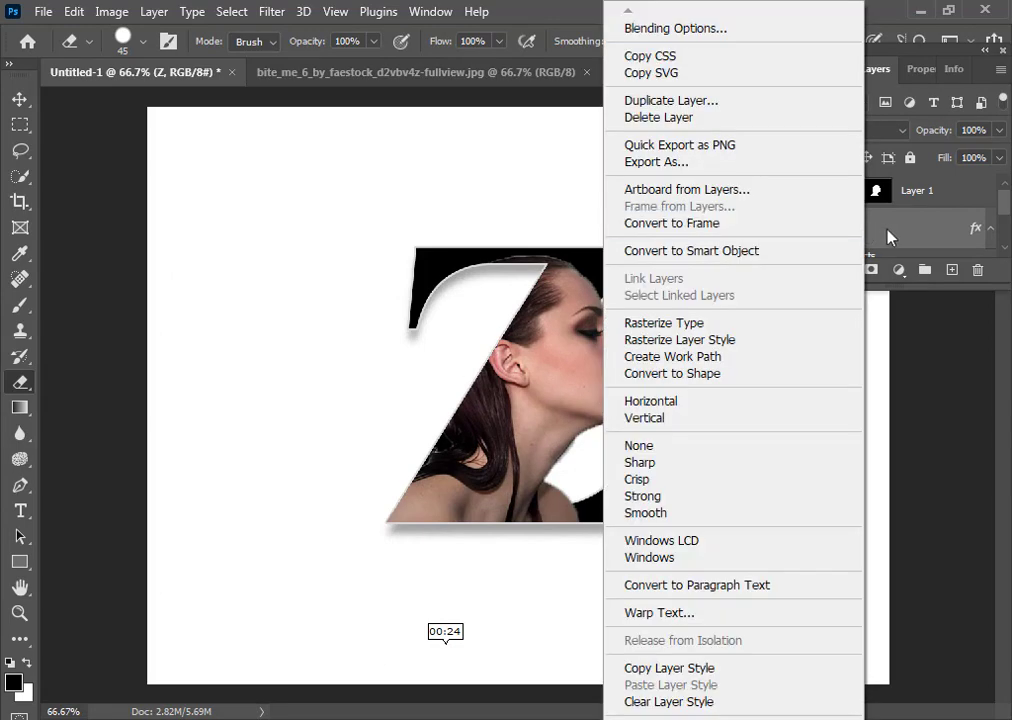
{"action": "left_click", "coordinate": [888, 233]}
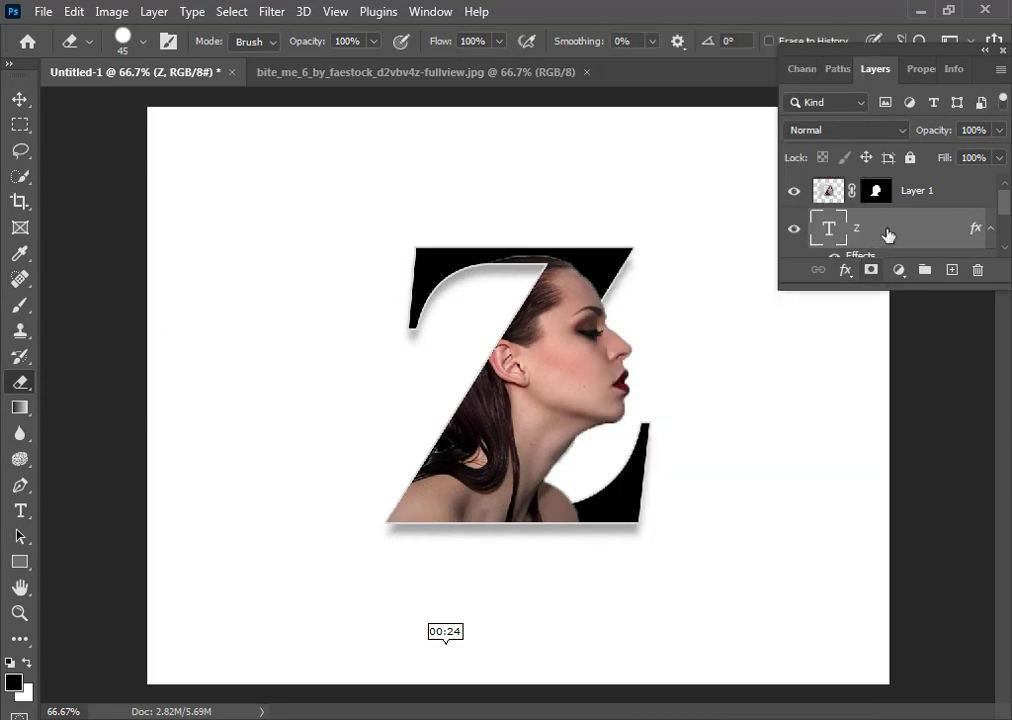
{"action": "left_click", "coordinate": [846, 270]}
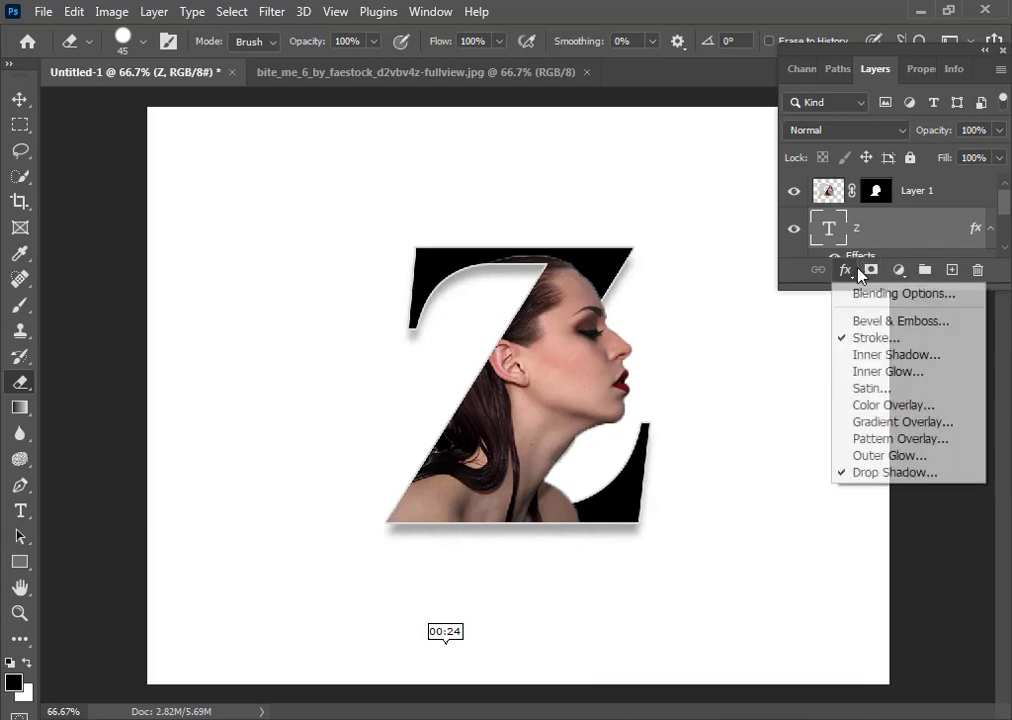
{"action": "left_click", "coordinate": [869, 294]}
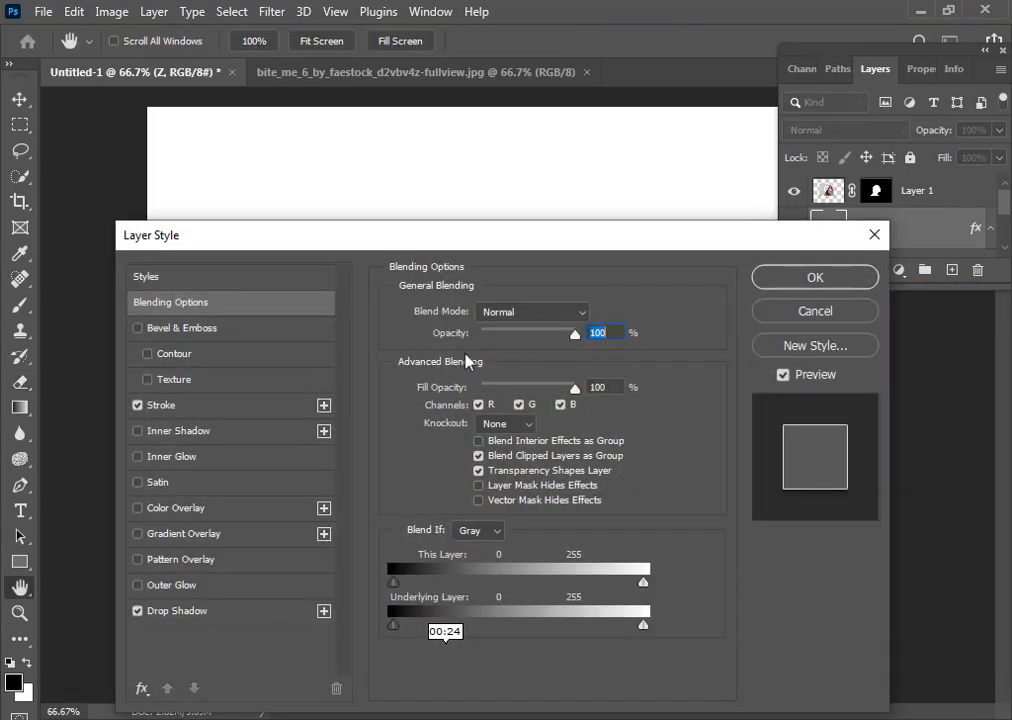
{"action": "left_click", "coordinate": [157, 407]}
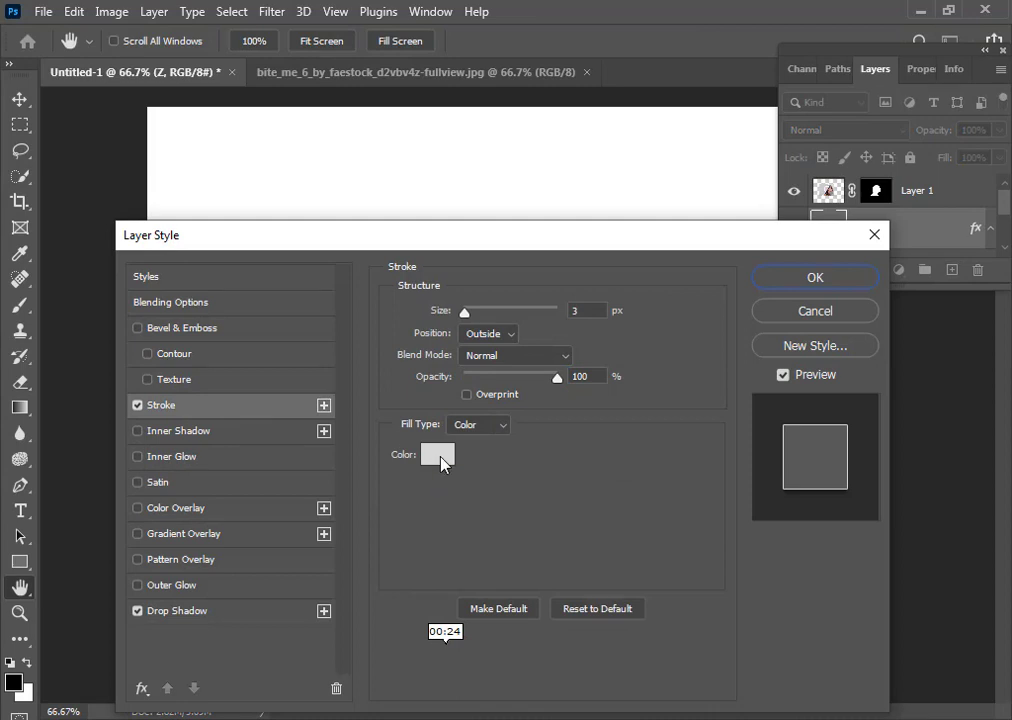
{"action": "left_click", "coordinate": [176, 508]}
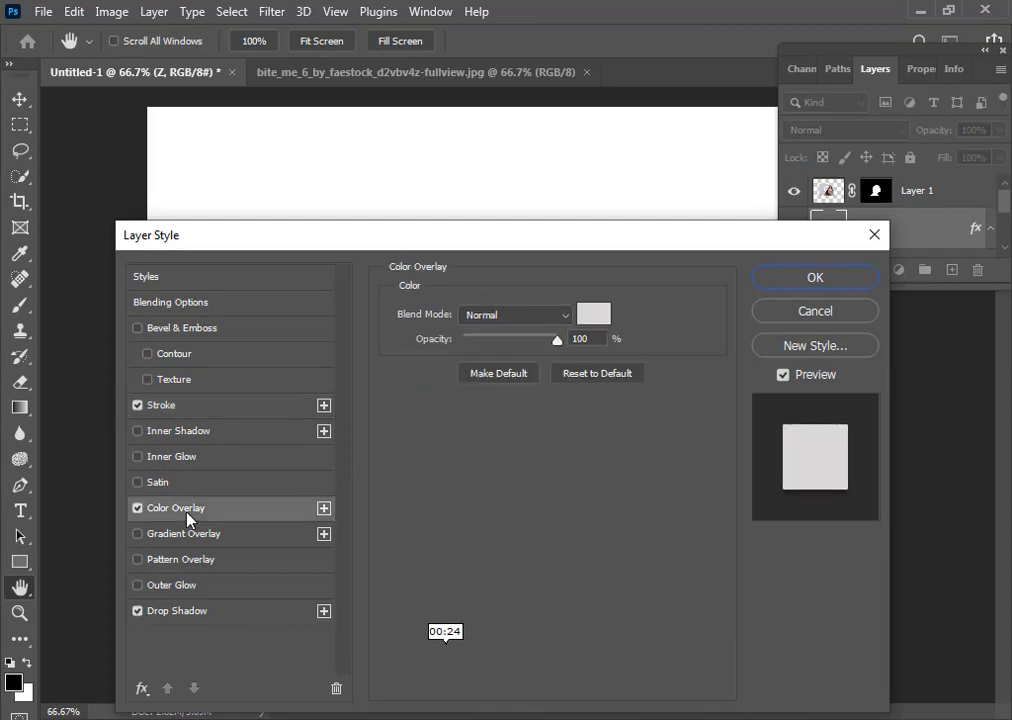
{"action": "left_click", "coordinate": [792, 280]}
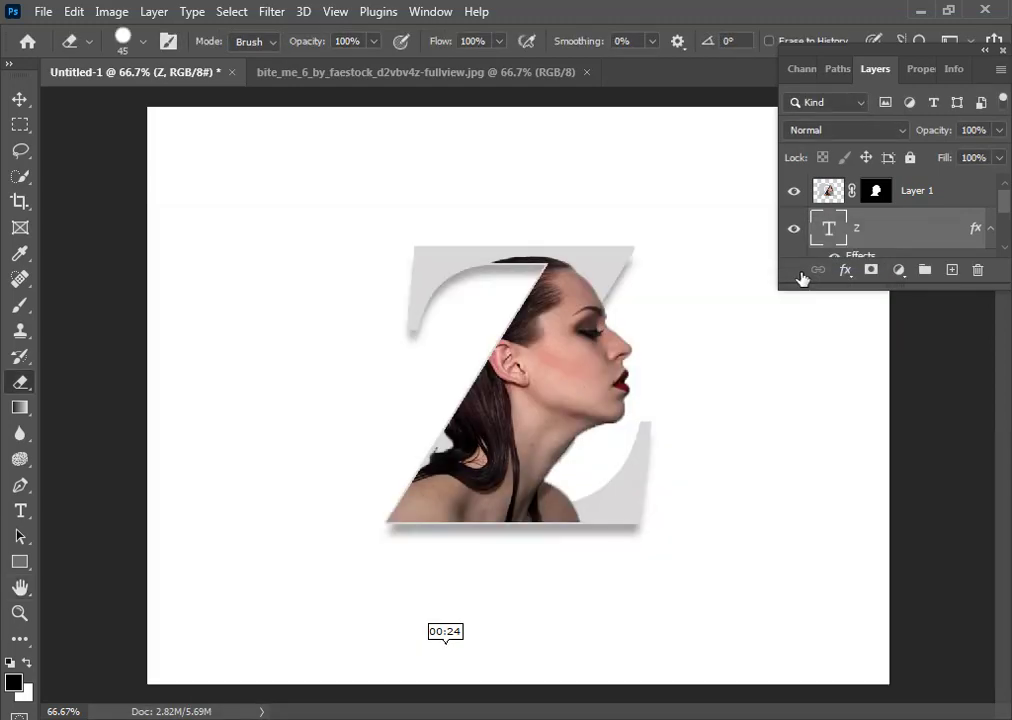
Step: Select the Background layer and enlarge the layer list to show every layer
{"action": "scroll", "coordinate": [920, 235], "scroll_direction": "down", "scroll_amount": 3}
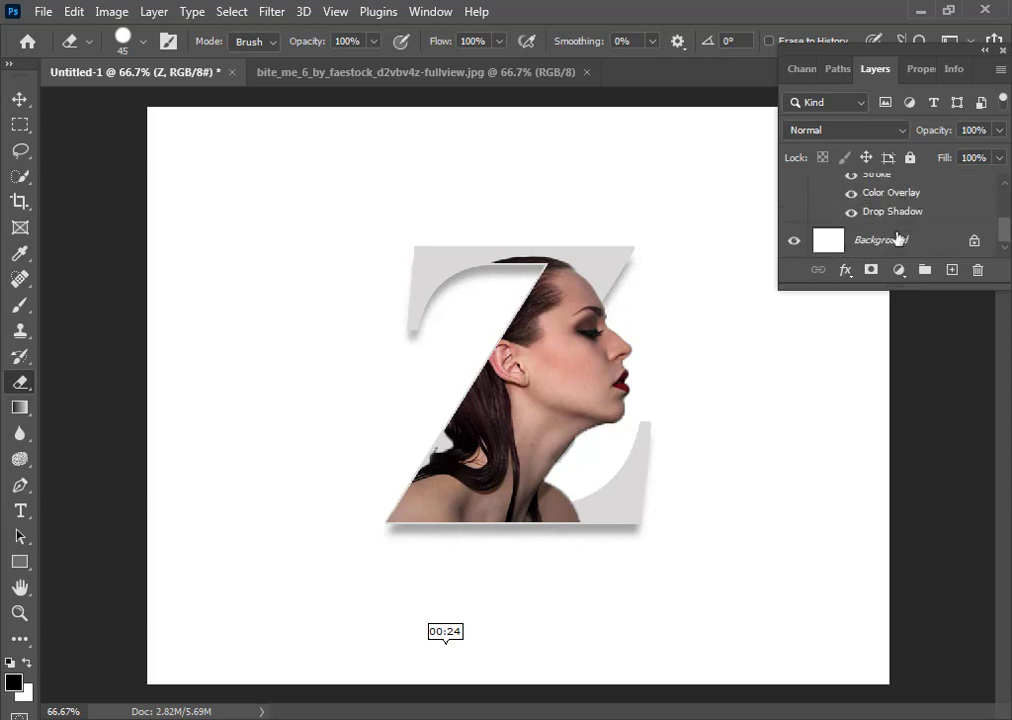
{"action": "left_click", "coordinate": [897, 238]}
{"action": "left_click_drag", "start_coordinate": [893, 289], "coordinate": [888, 533]}
{"action": "left_click", "coordinate": [901, 516]}
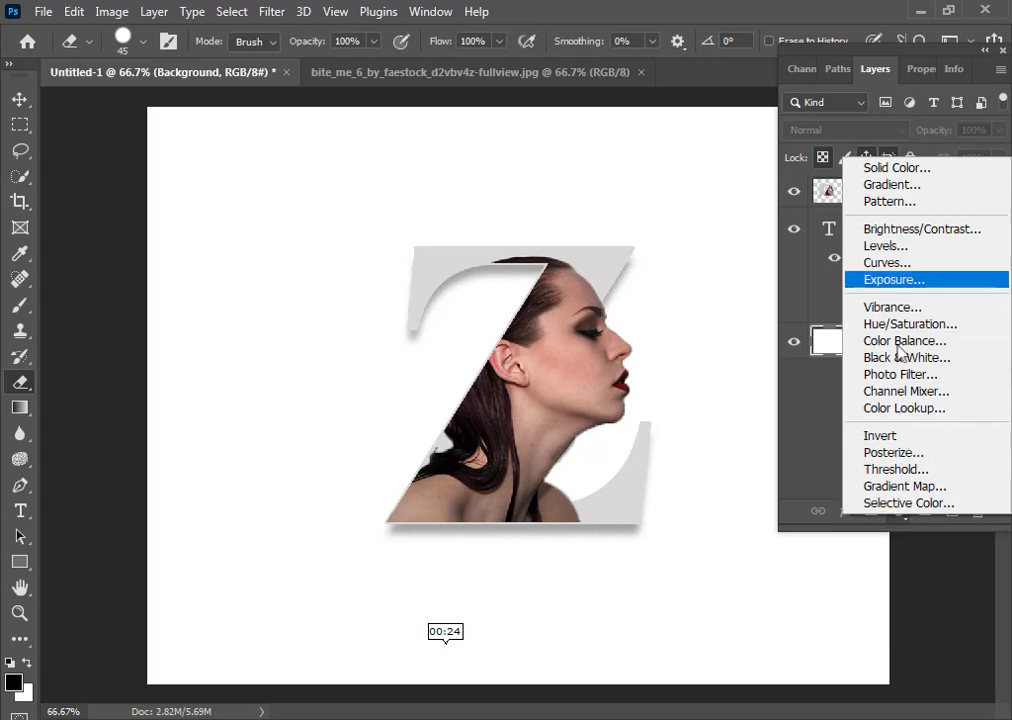
{"action": "left_click", "coordinate": [897, 168]}
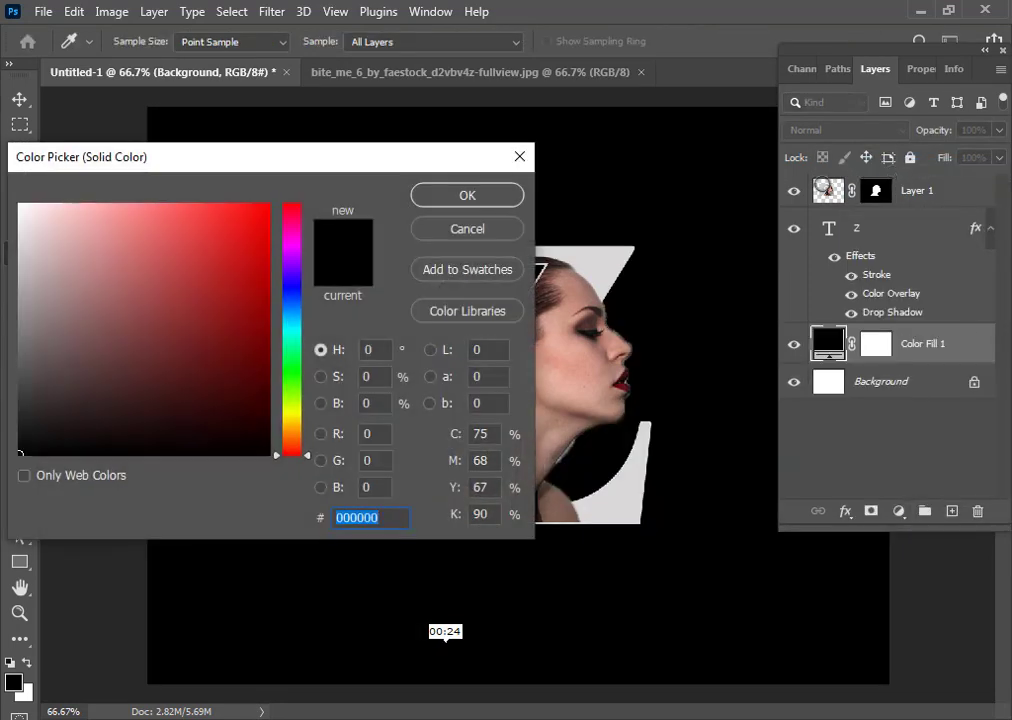
{"action": "left_click", "coordinate": [465, 230]}
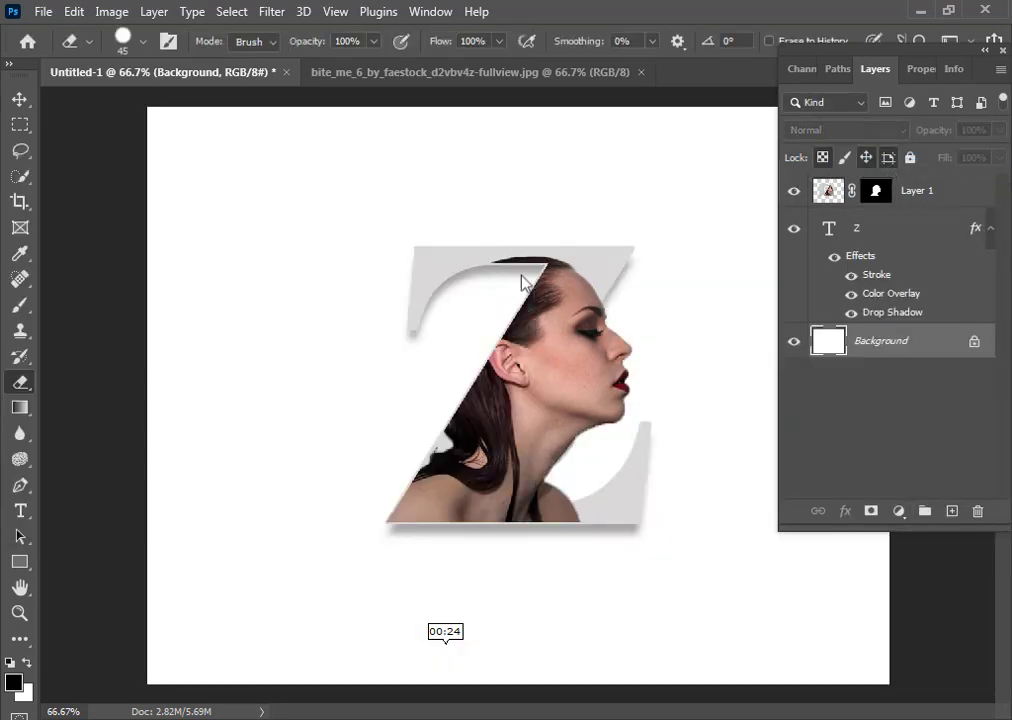
Step: Add a Gradient Fill layer above the Background and set the gradient's first colour stop to white ffffff
{"action": "left_click", "coordinate": [898, 511]}
{"action": "left_click", "coordinate": [901, 178]}
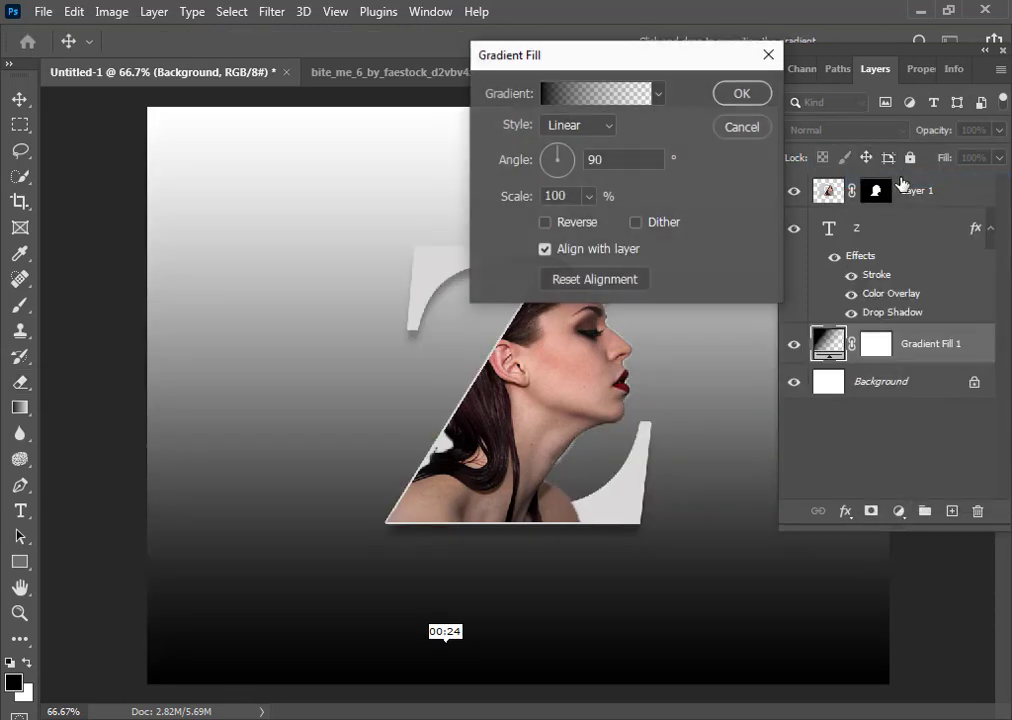
{"action": "left_click", "coordinate": [640, 96]}
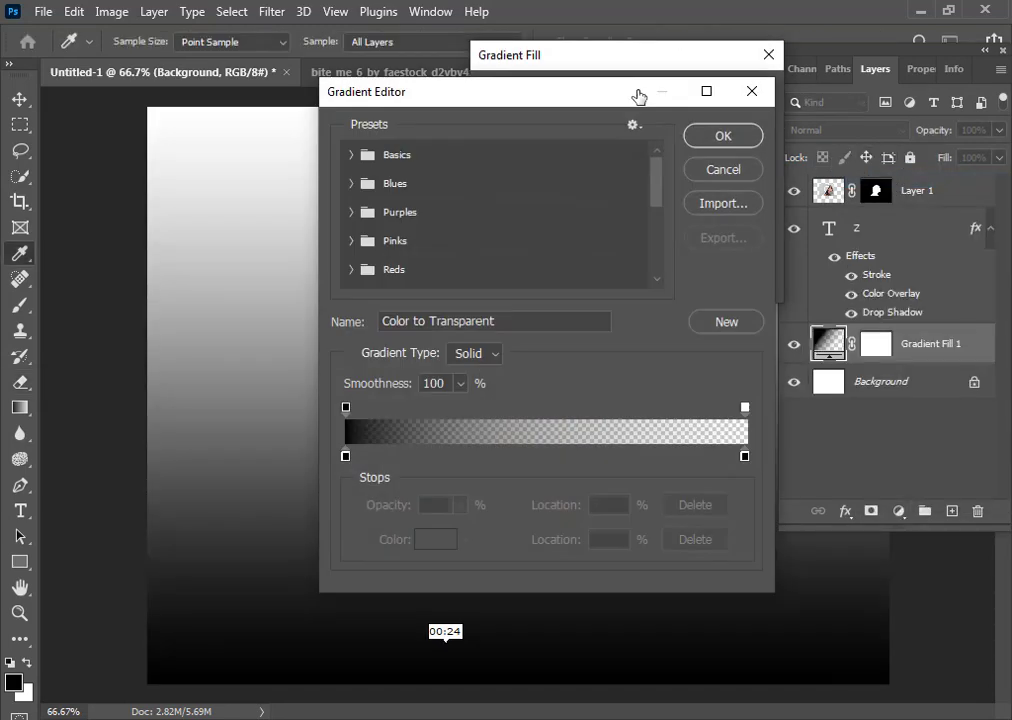
{"action": "double_click", "coordinate": [345, 455]}
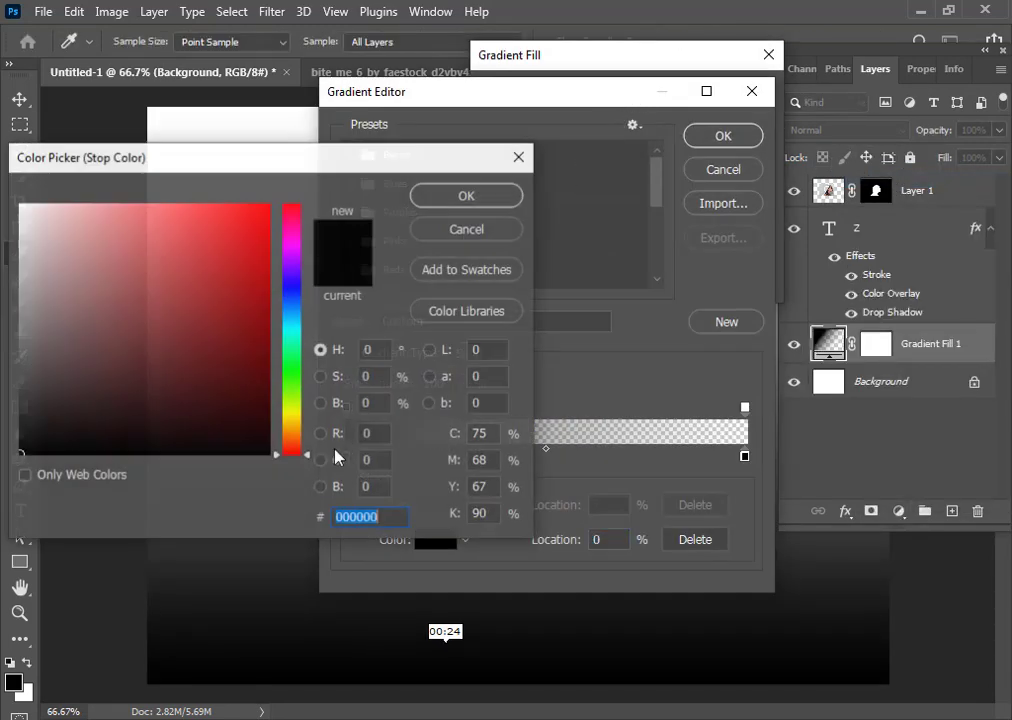
{"action": "left_click_drag", "start_coordinate": [54, 240], "coordinate": [10, 196]}
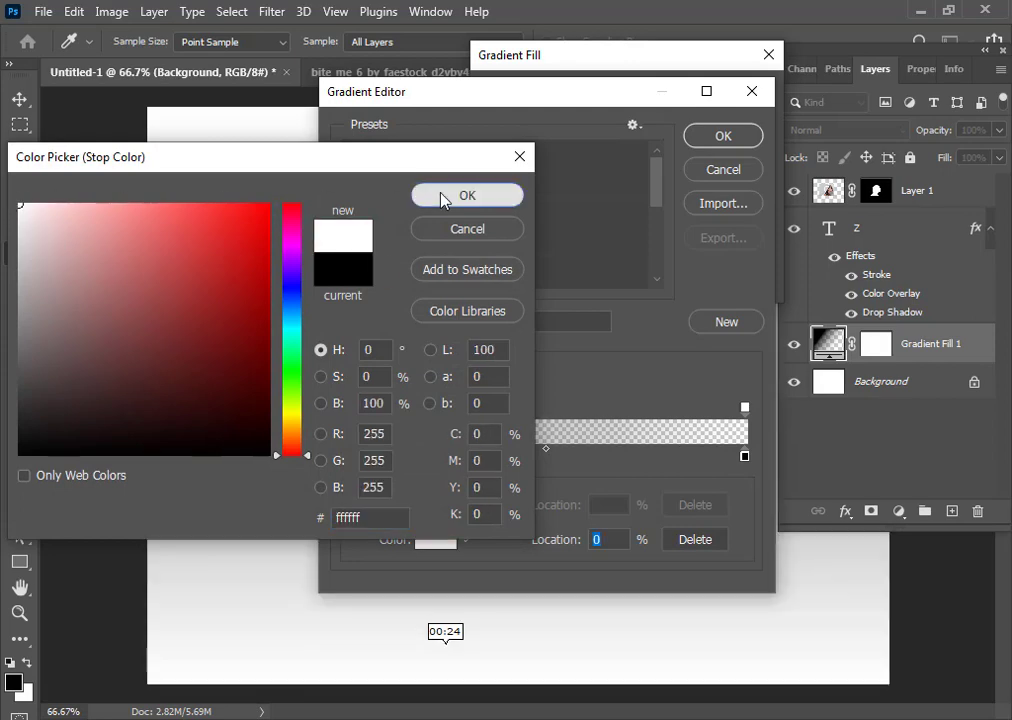
{"action": "left_click", "coordinate": [445, 197]}
Step: Set the gradient's end colour stop to grey b3b3b3 and accept the edited gradient
{"action": "double_click", "coordinate": [745, 457]}
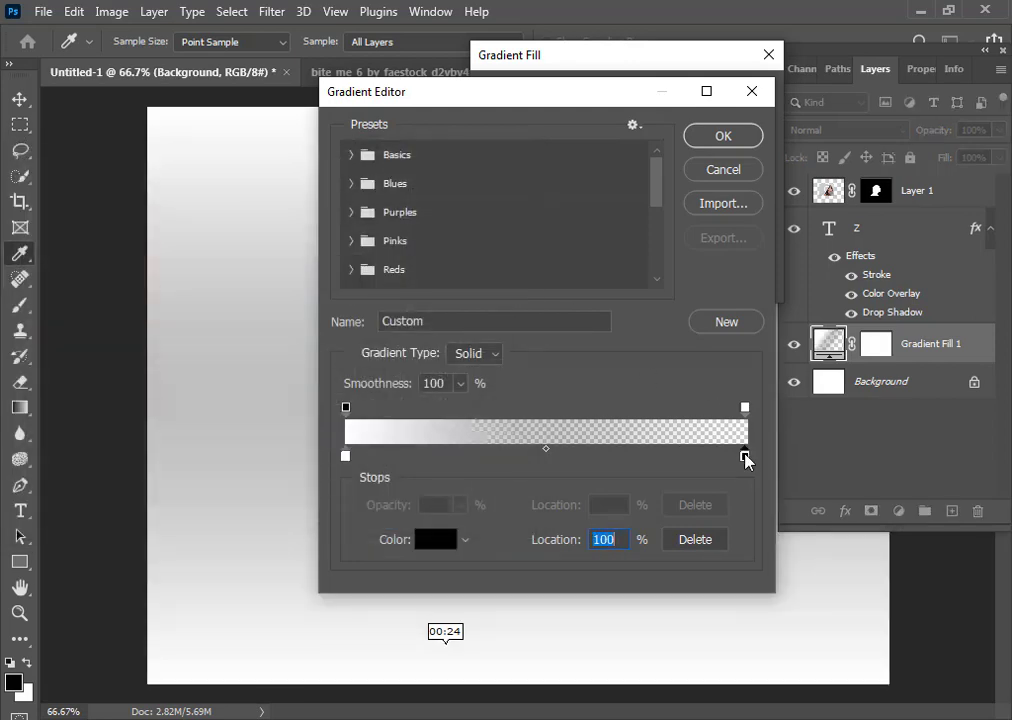
{"action": "left_click", "coordinate": [19, 262]}
{"action": "mouse_move", "coordinate": [19, 262]}
{"action": "left_mouse_down"}
{"action": "mouse_move", "coordinate": [5, 265]}
{"action": "mouse_move", "coordinate": [5, 278]}
{"action": "left_mouse_up"}
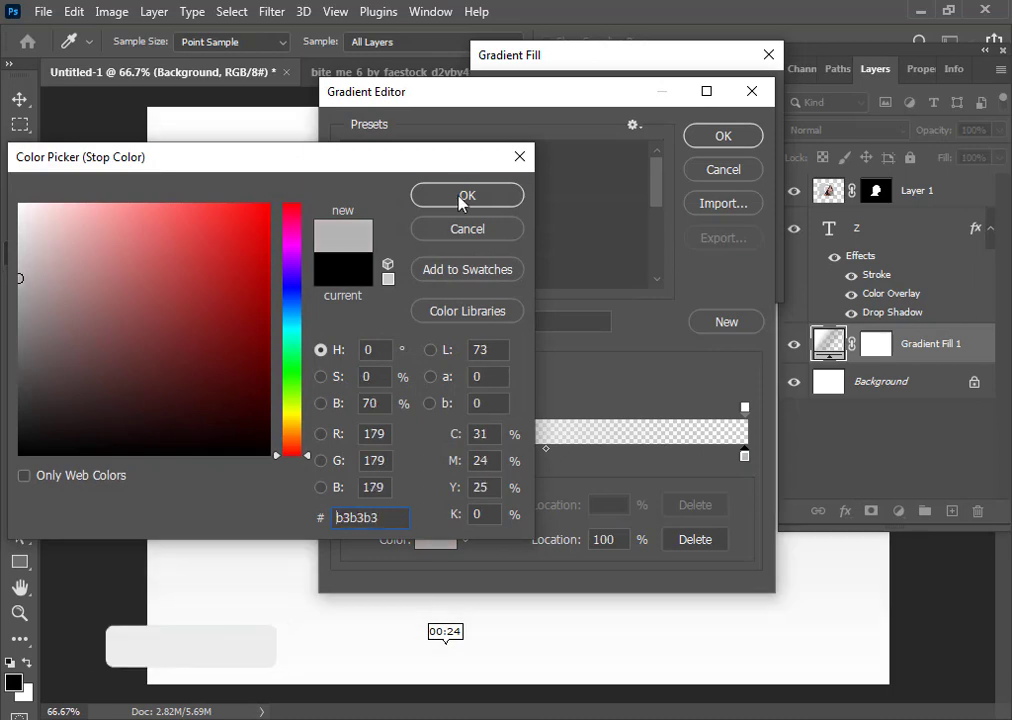
{"action": "left_click", "coordinate": [467, 195]}
{"action": "left_click", "coordinate": [724, 136]}
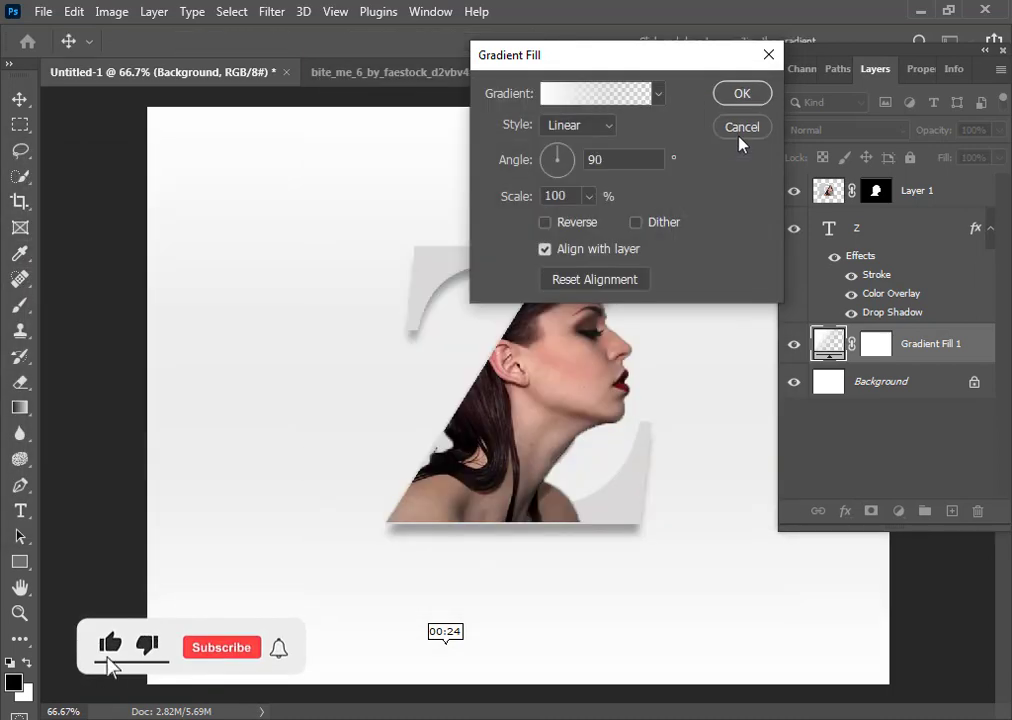
Step: Change the gradient fill's style to Radial, set its scale to 440%, and apply the fill
{"action": "left_click", "coordinate": [589, 130]}
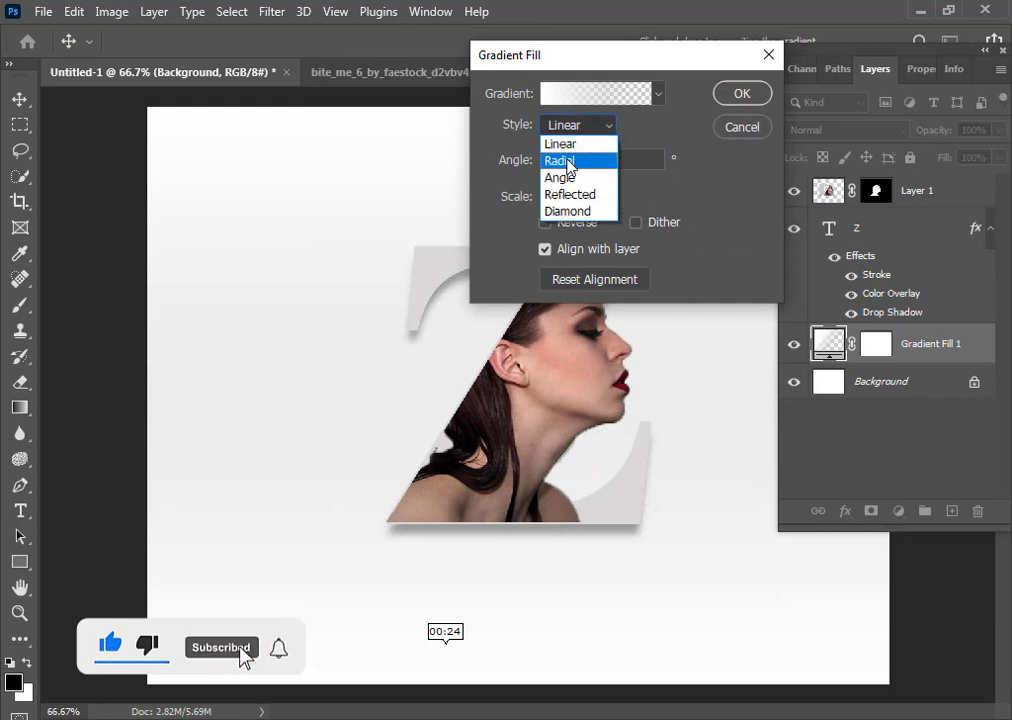
{"action": "left_click", "coordinate": [562, 161]}
{"action": "left_click", "coordinate": [588, 197]}
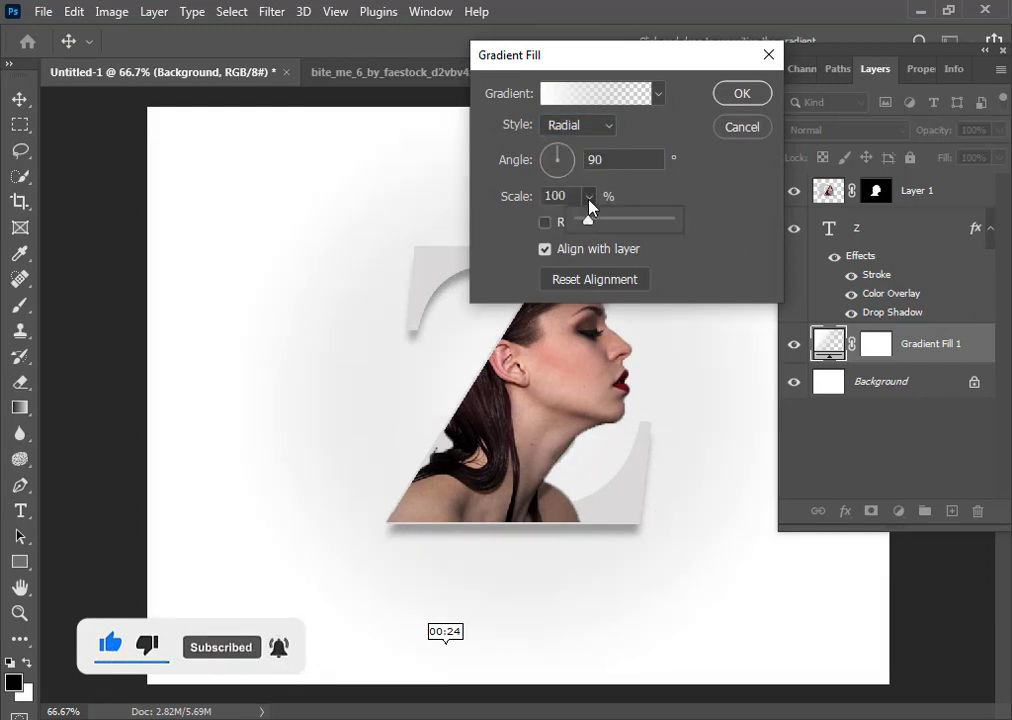
{"action": "left_click_drag", "start_coordinate": [592, 224], "coordinate": [609, 222]}
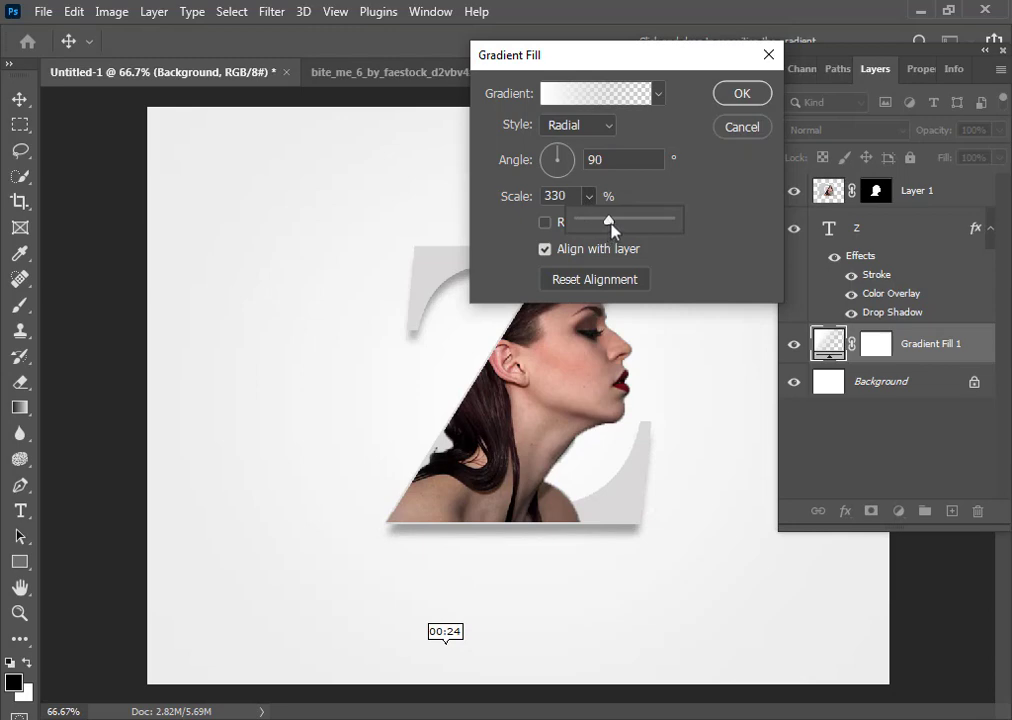
{"action": "left_click_drag", "start_coordinate": [611, 223], "coordinate": [617, 221]}
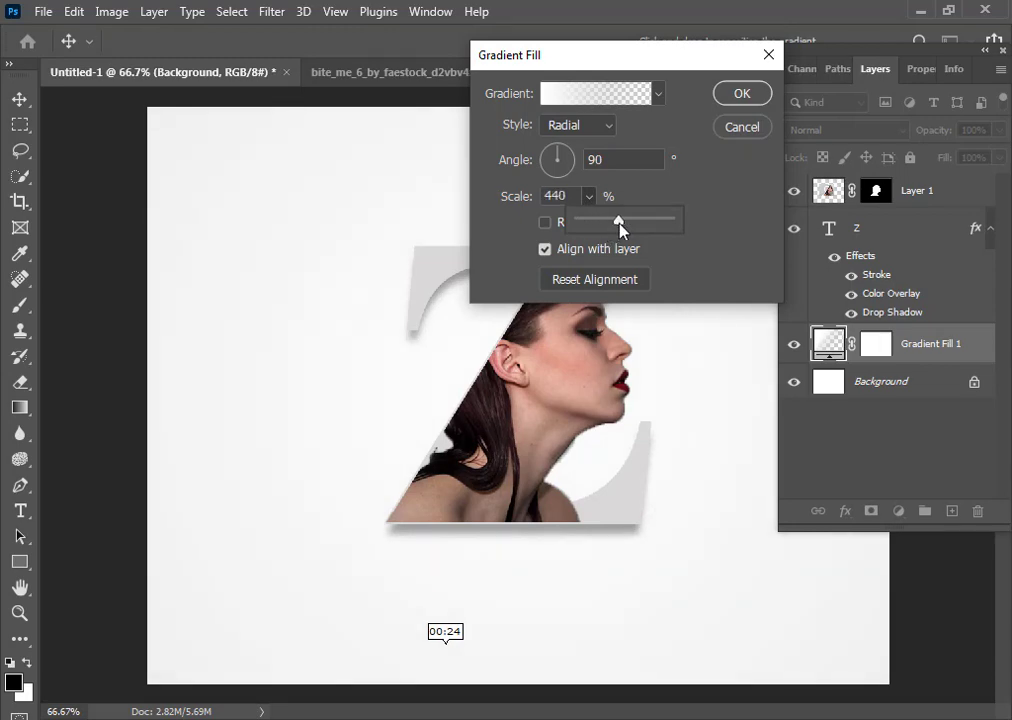
{"action": "left_click", "coordinate": [742, 98]}
{"action": "key", "text": "e"}
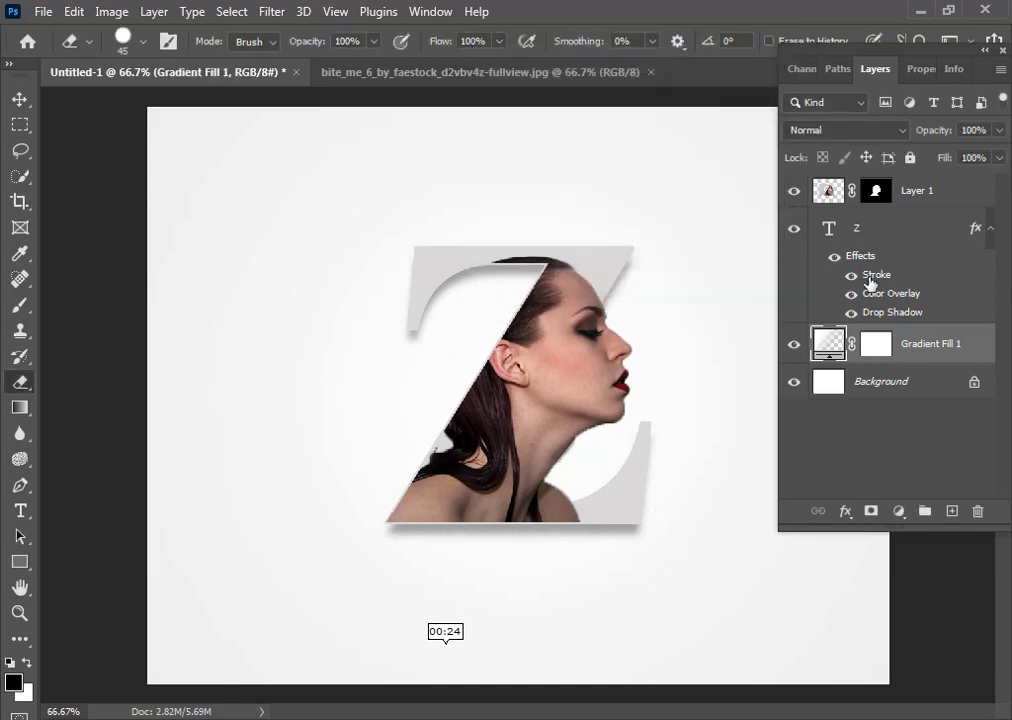
Step: Open the Z text layer's stroke effect settings, try a 1 px size, and set it to 3 px
{"action": "double_click", "coordinate": [870, 278]}
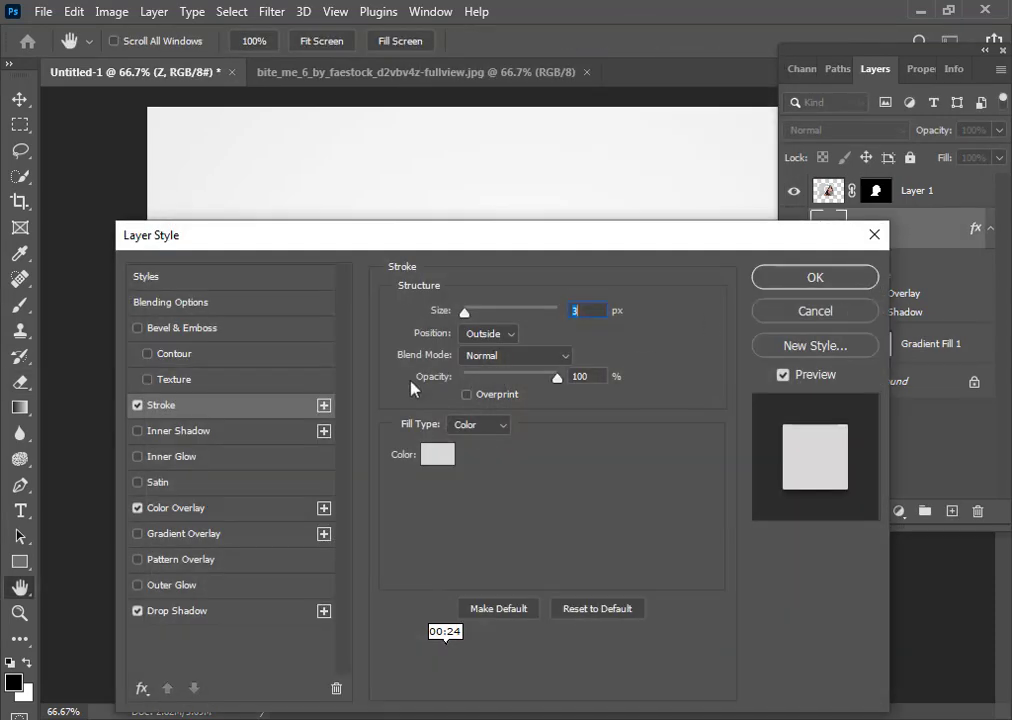
{"action": "left_click", "coordinate": [281, 418]}
{"action": "left_click_drag", "start_coordinate": [577, 245], "coordinate": [567, 431]}
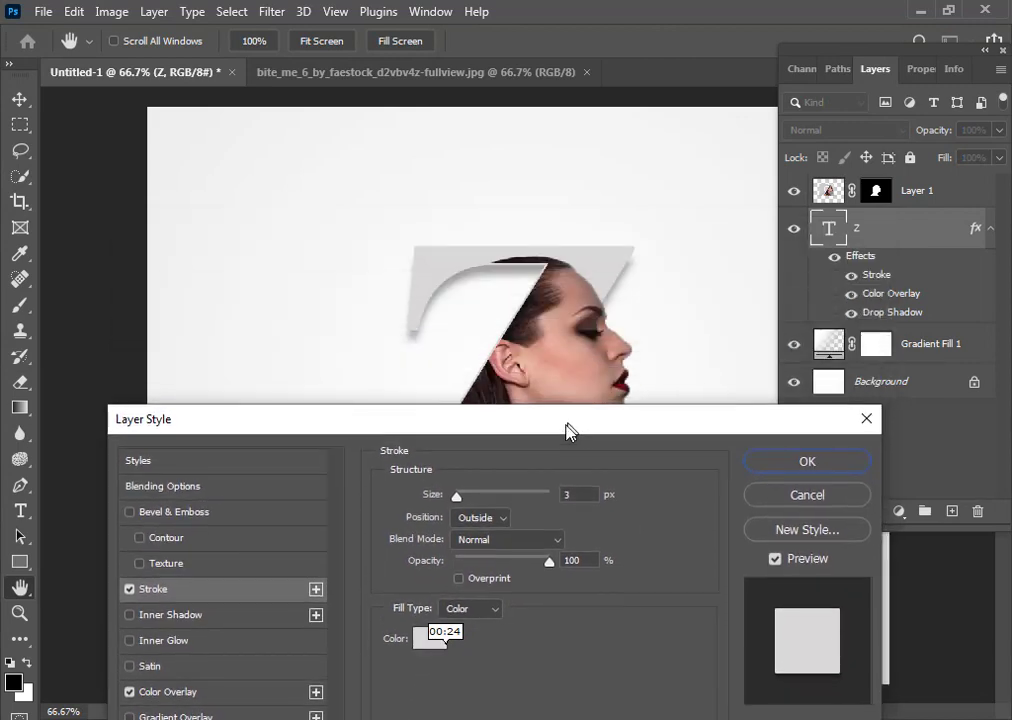
{"action": "mouse_move", "coordinate": [454, 496]}
{"action": "left_mouse_down"}
{"action": "mouse_move", "coordinate": [464, 505]}
{"action": "mouse_move", "coordinate": [453, 505]}
{"action": "left_mouse_up"}
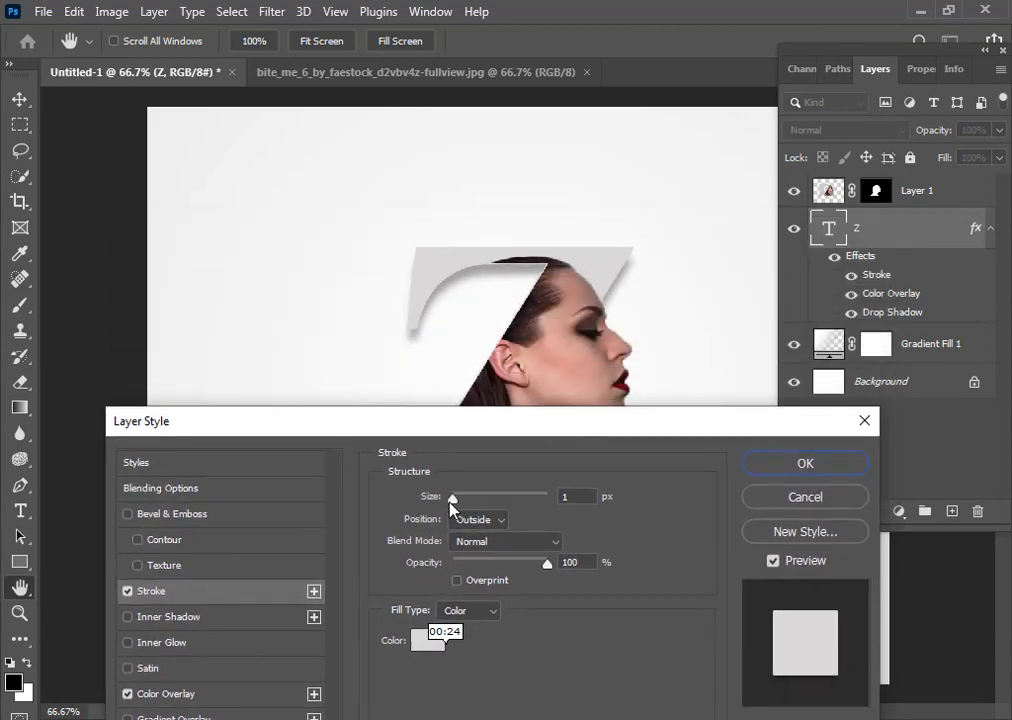
{"action": "left_click", "coordinate": [578, 497]}
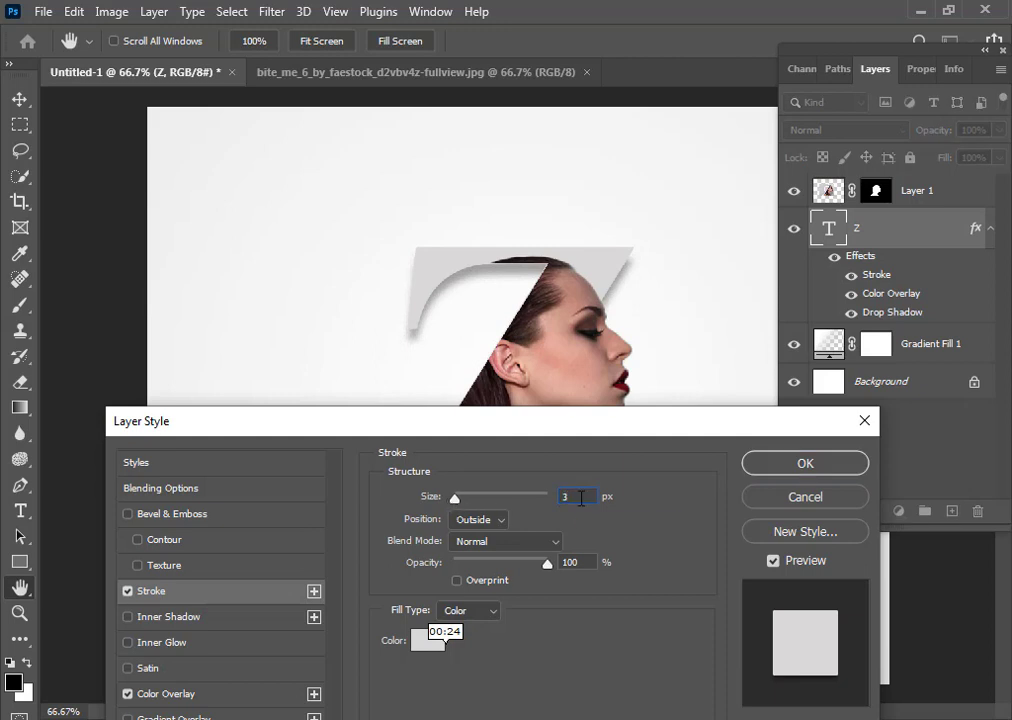
{"action": "left_click_drag", "start_coordinate": [570, 421], "coordinate": [572, 331]}
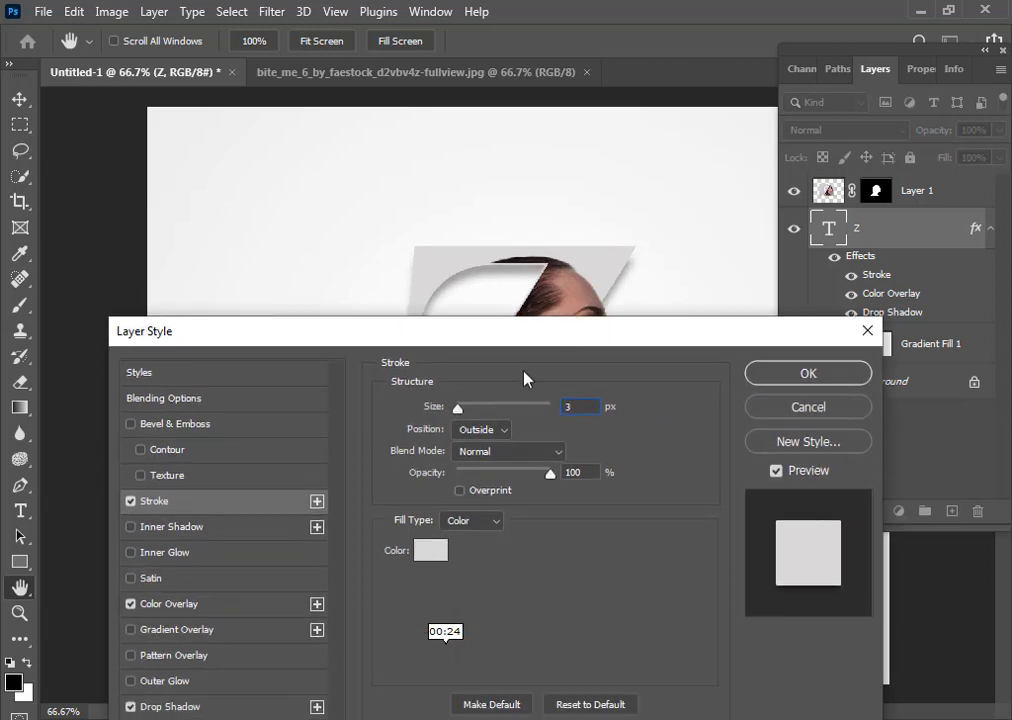
Step: Increase the opacity of the Z layer's drop shadow slightly and apply the layer style
{"action": "left_click", "coordinate": [170, 707]}
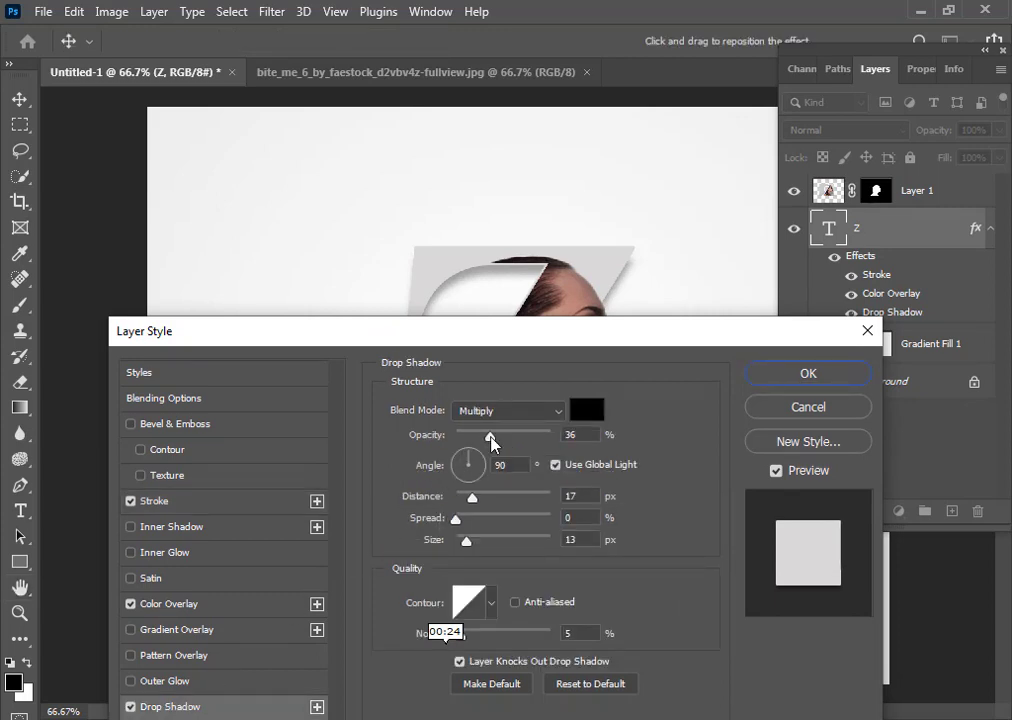
{"action": "left_click_drag", "start_coordinate": [490, 437], "coordinate": [497, 437]}
{"action": "left_click", "coordinate": [567, 432]}
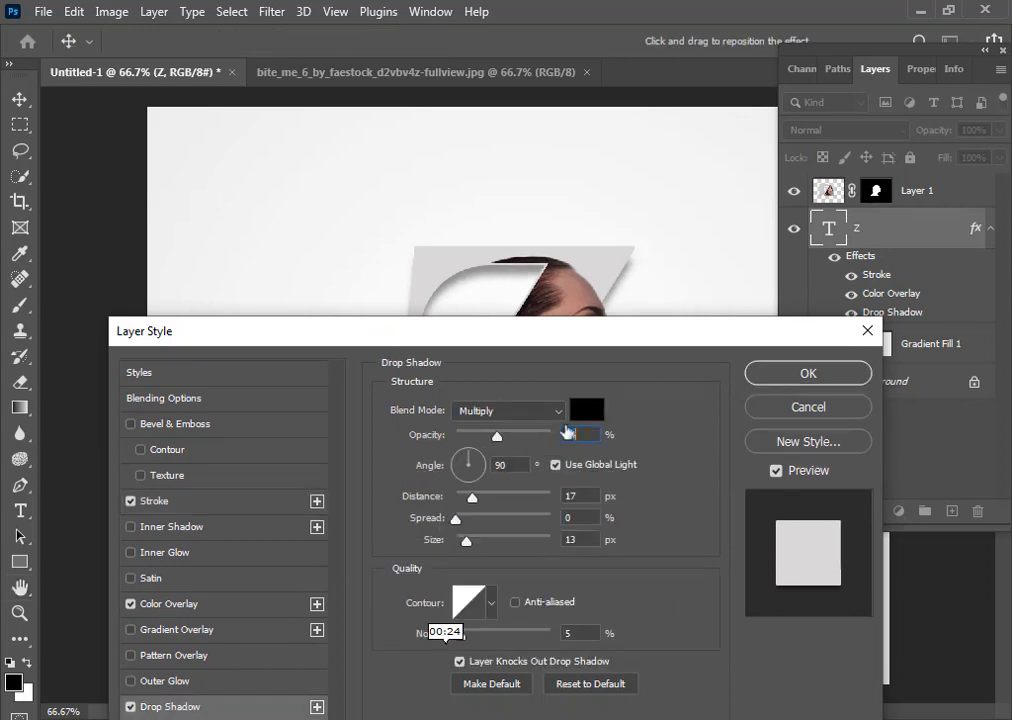
{"action": "left_click", "coordinate": [831, 381]}
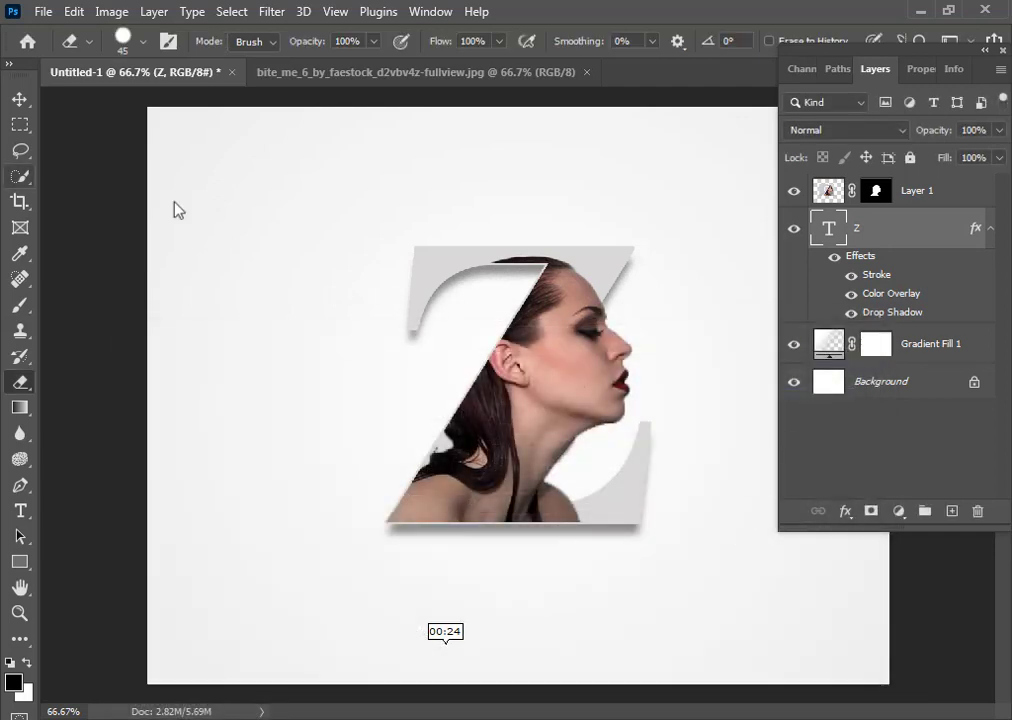
Step: Hide the layer list and zoom in on the letter Z artwork to inspect it
{"action": "left_click", "coordinate": [18, 100]}
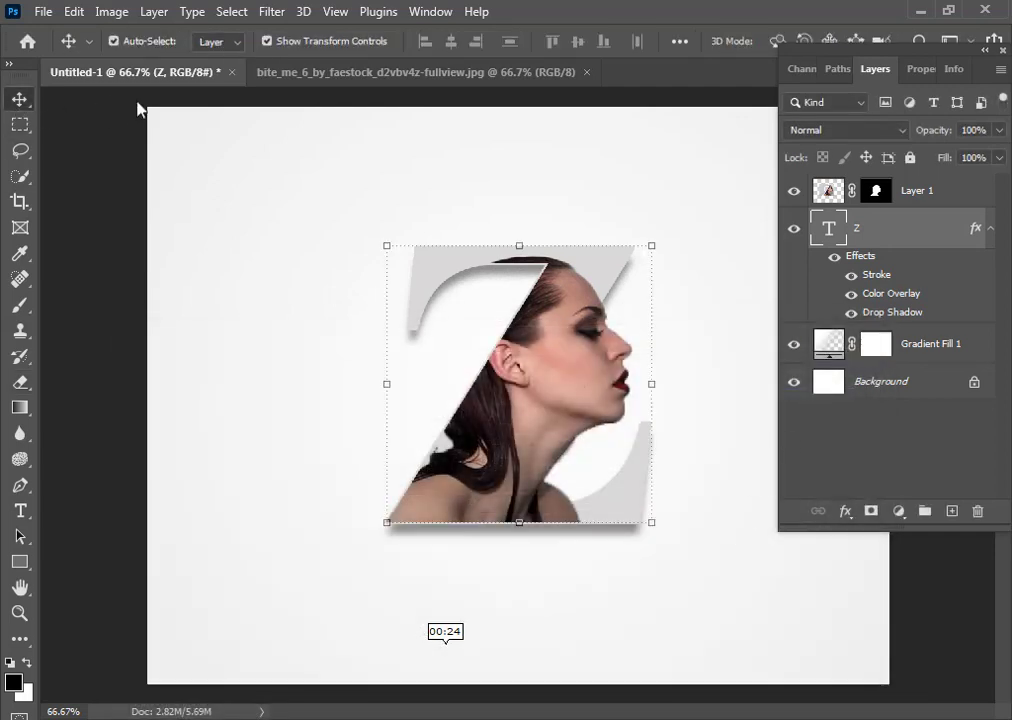
{"action": "left_click", "coordinate": [999, 49]}
{"action": "key", "text": "z"}
{"action": "left_click_drag", "start_coordinate": [282, 140], "coordinate": [728, 618]}
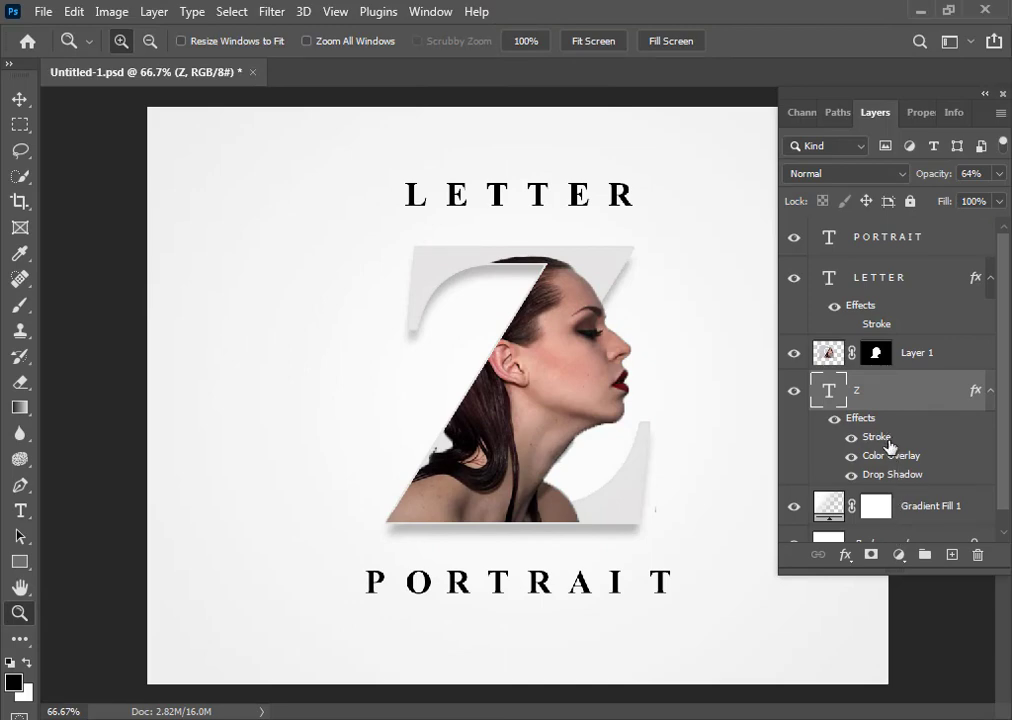
Step: Change the Z text layer's stroke colour to white ffffff and apply the layer style
{"action": "double_click", "coordinate": [887, 440]}
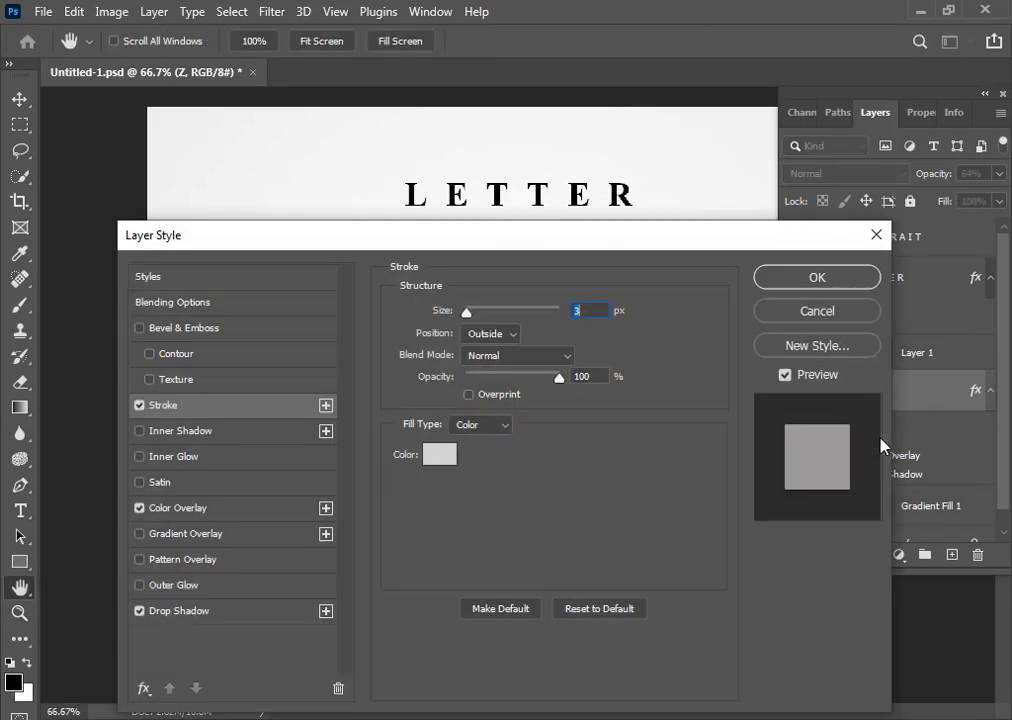
{"action": "left_click", "coordinate": [440, 455]}
{"action": "type", "text": "ffffff"}
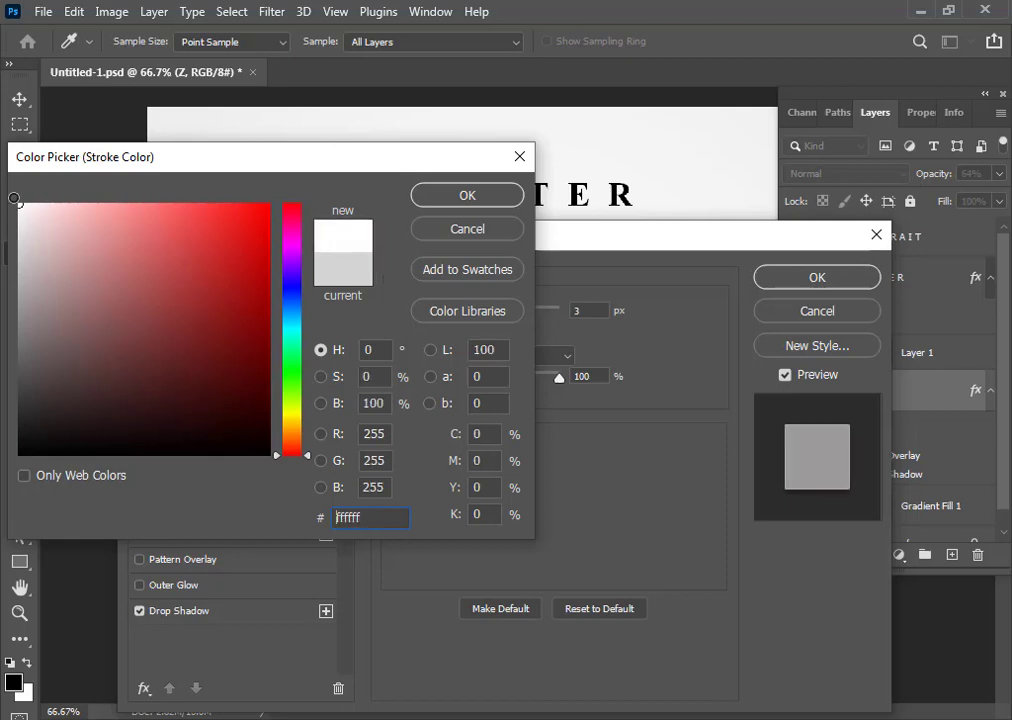
{"action": "left_click", "coordinate": [780, 280]}
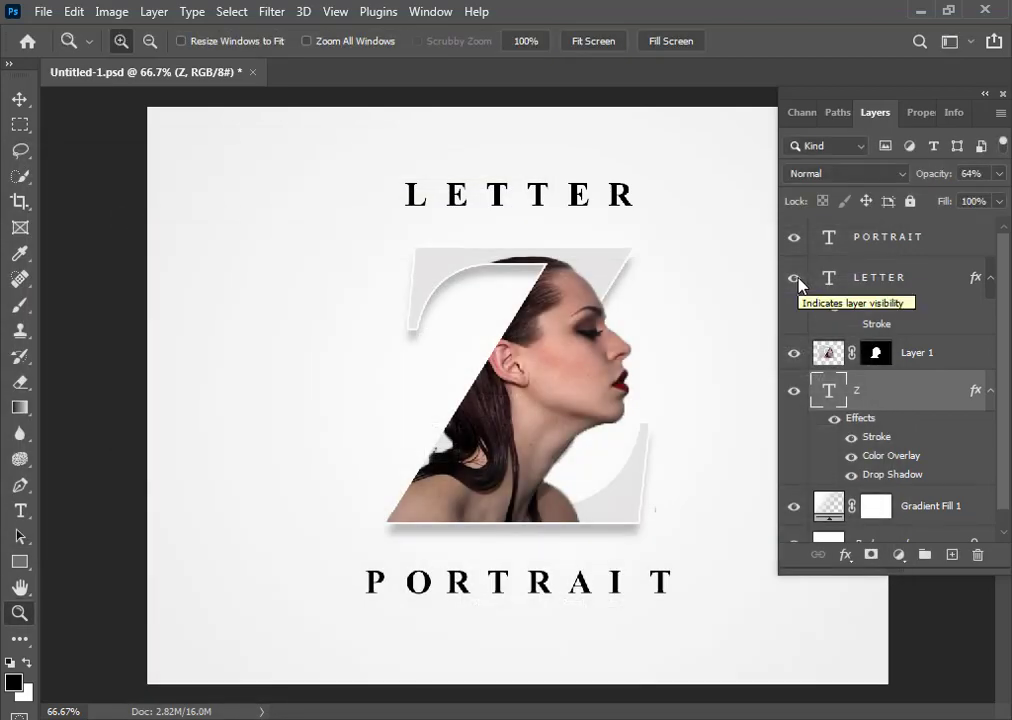